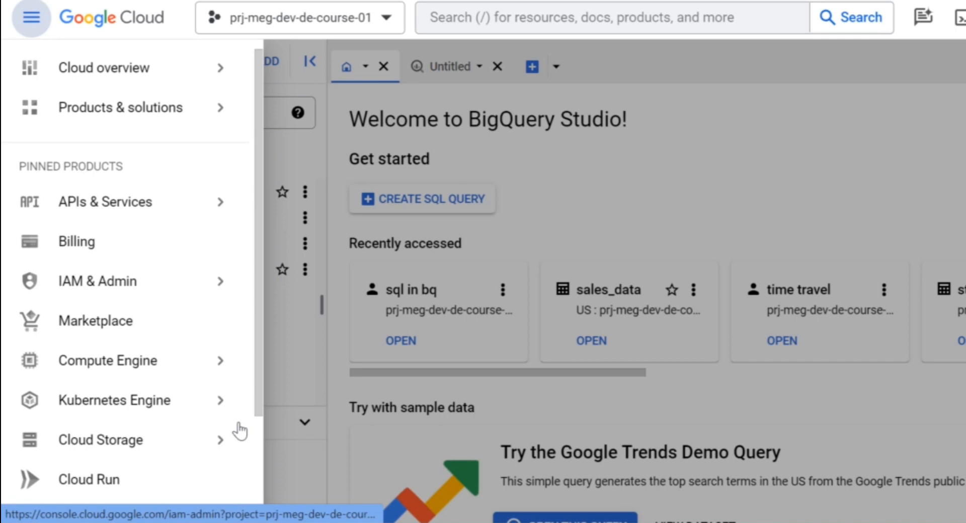
Start creating a new table in the bqdata dataset of the prj-meg-dev-de-course-01 project
mouse_move(61, 283)
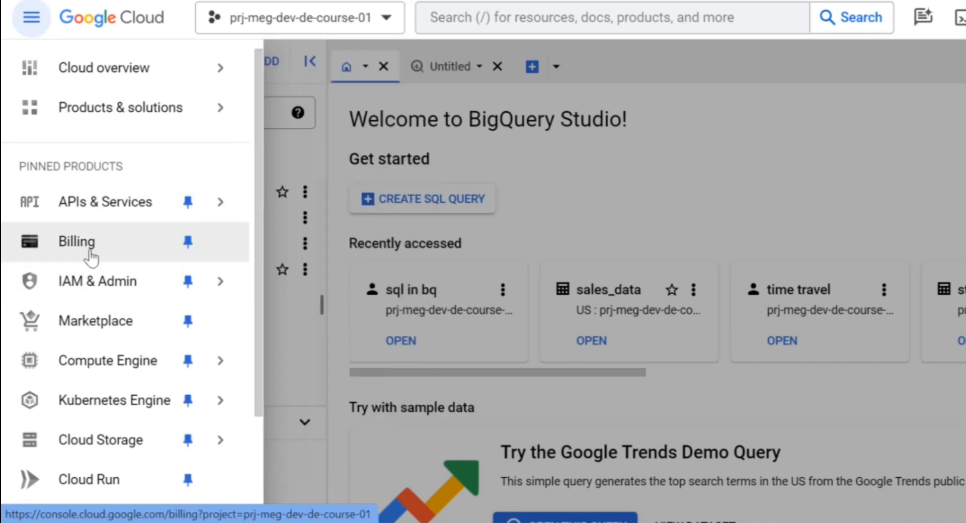
left_click(594, 407)
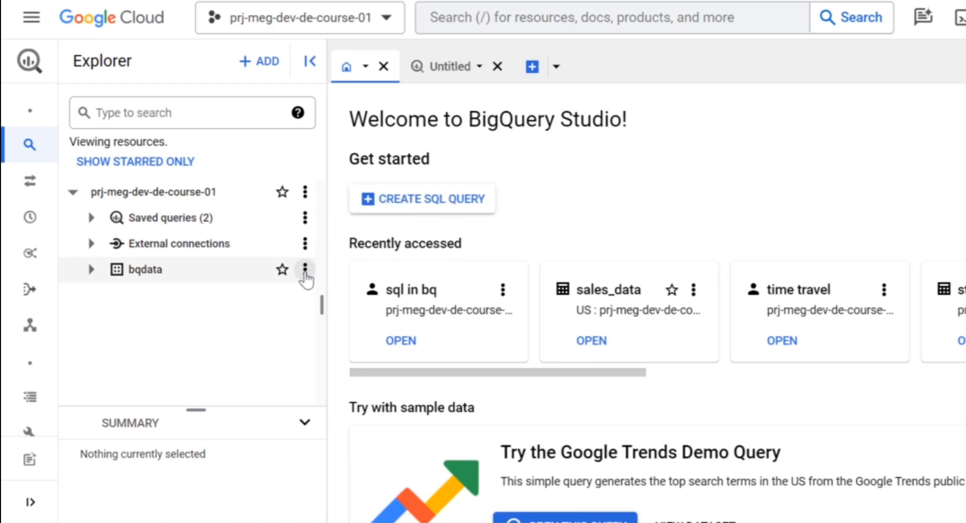
left_click(305, 270)
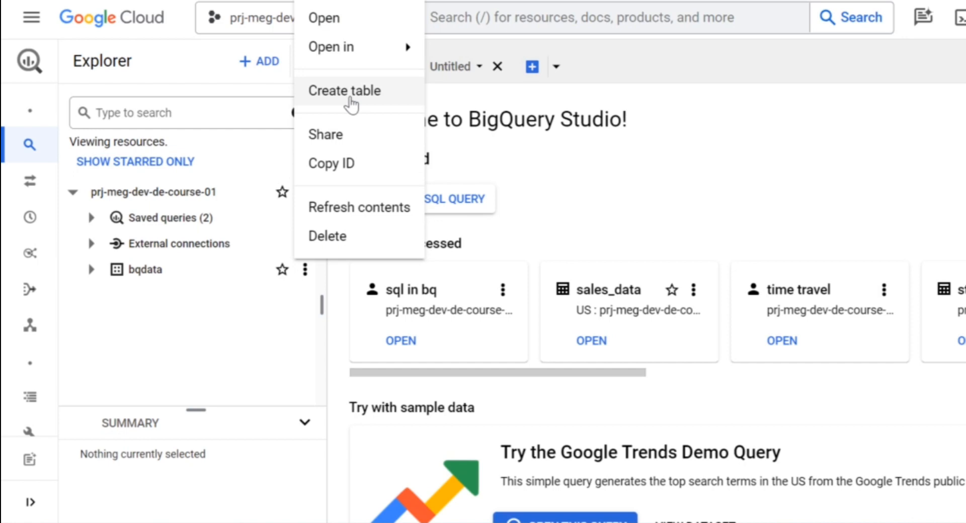
left_click(350, 100)
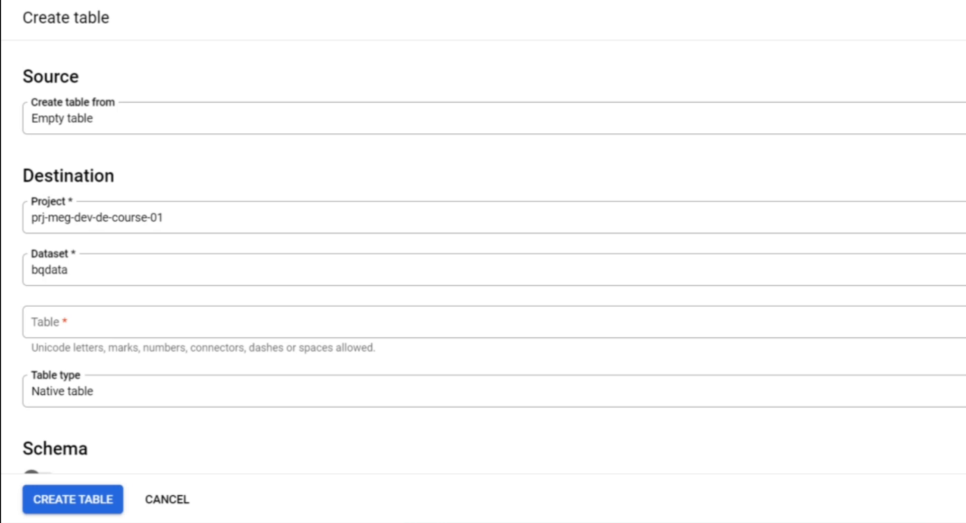
Set the table source to Upload and choose the India_Population CSV file from the Downloads folder
left_click(962, 118)
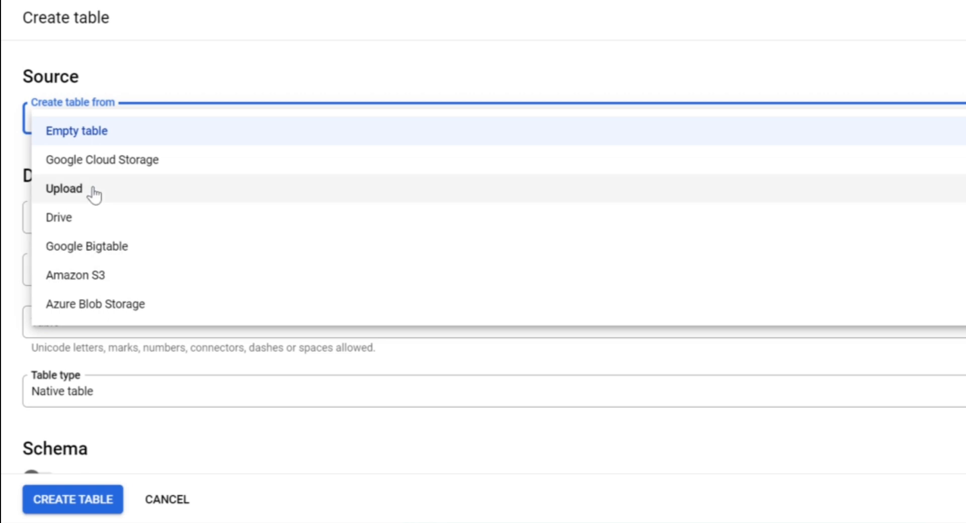
left_click(93, 194)
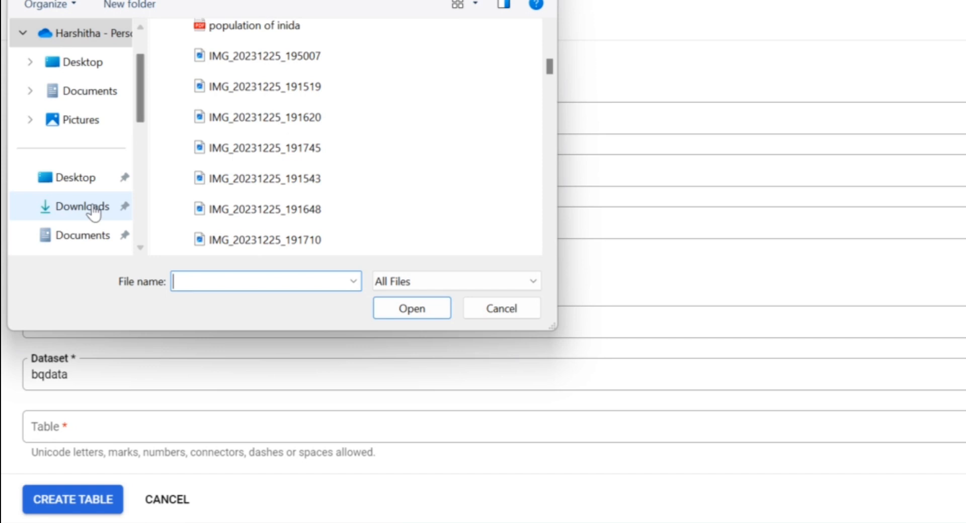
left_click(93, 211)
scroll(339, 141, "down", 5)
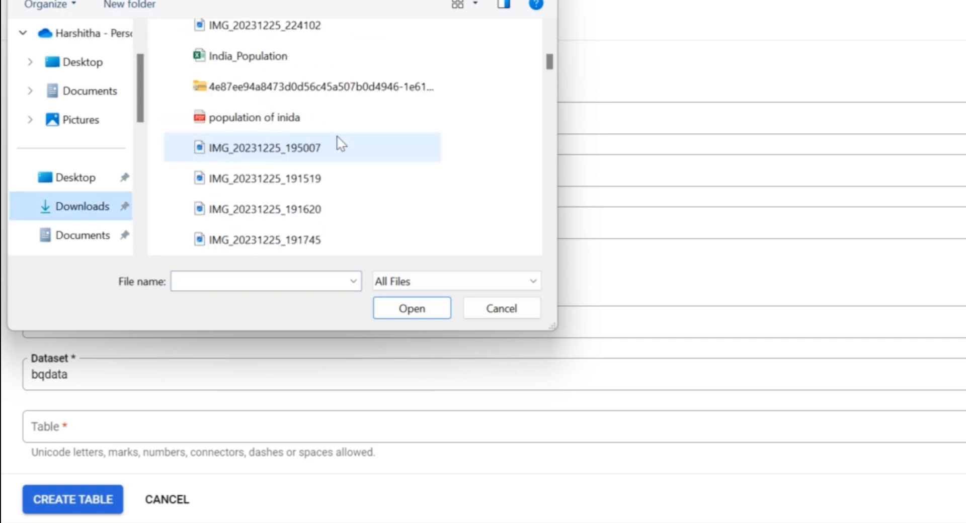
scroll(337, 138, "up", 1)
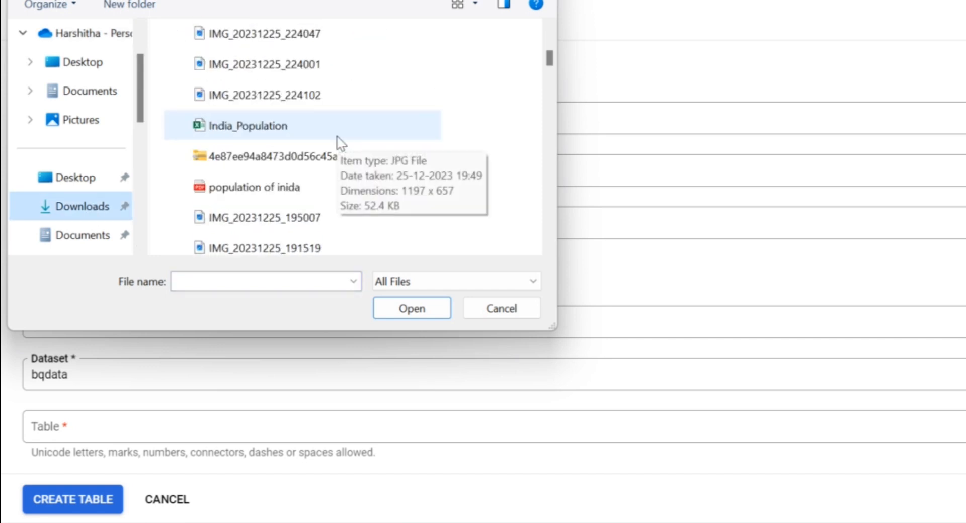
scroll(337, 137, "up", 2)
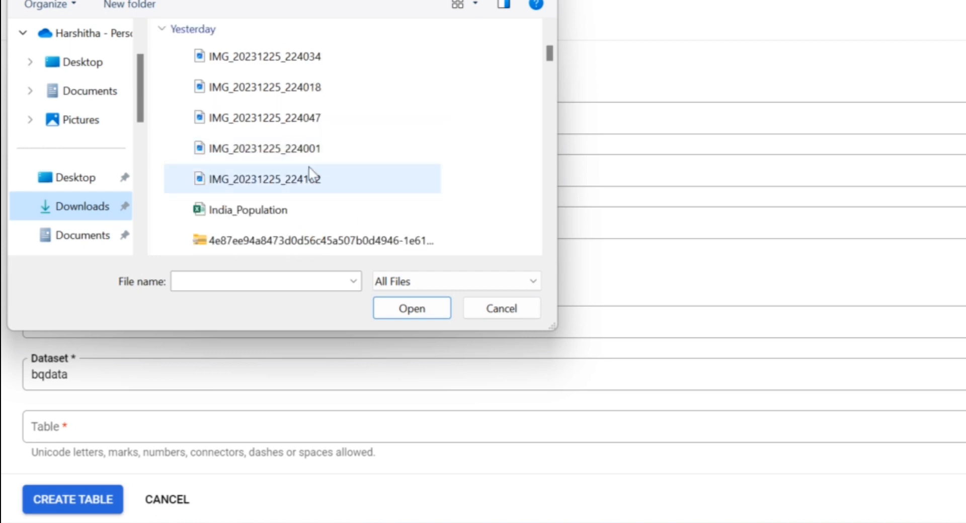
scroll(288, 195, "down", 1)
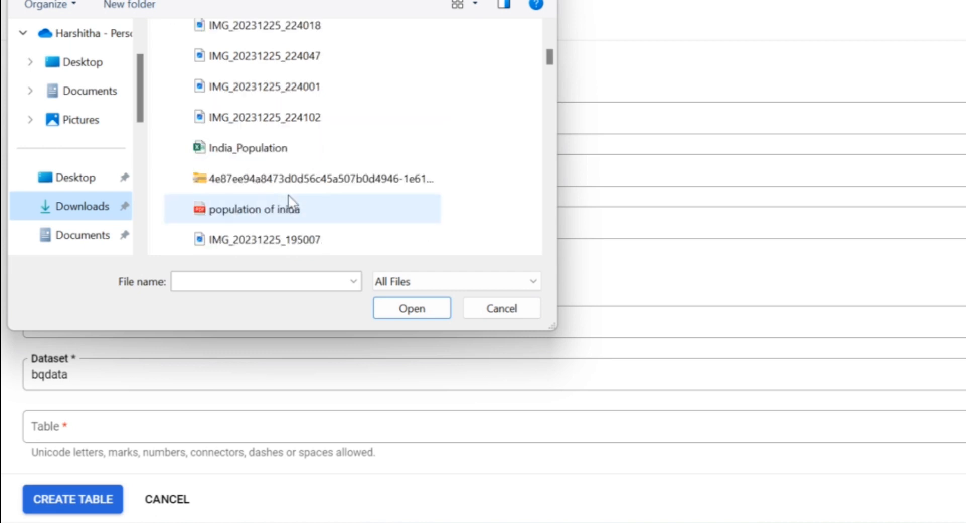
double_click(247, 155)
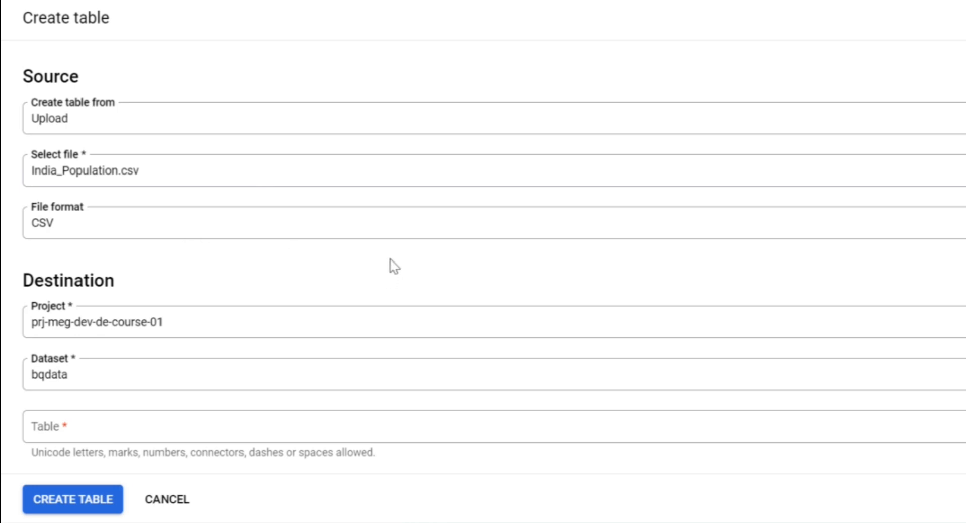
Name the destination table india_population
scroll(398, 252, "down", 1)
scroll(401, 244, "down", 2)
scroll(400, 239, "down", 2)
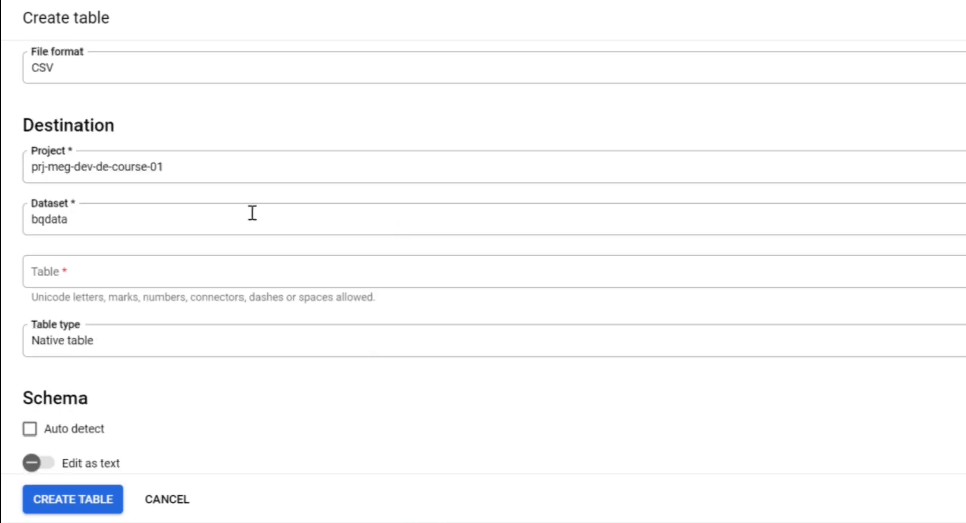
left_click(85, 271)
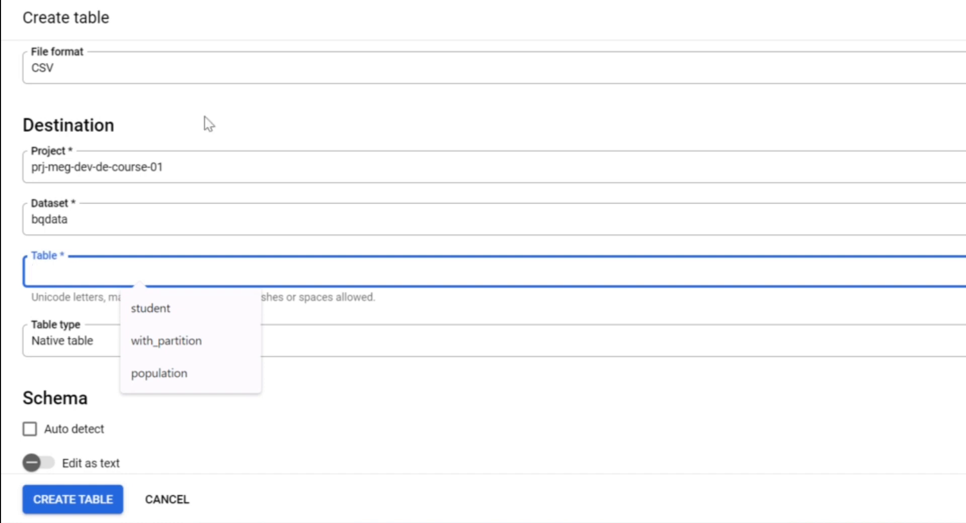
scroll(210, 125, "up", 2)
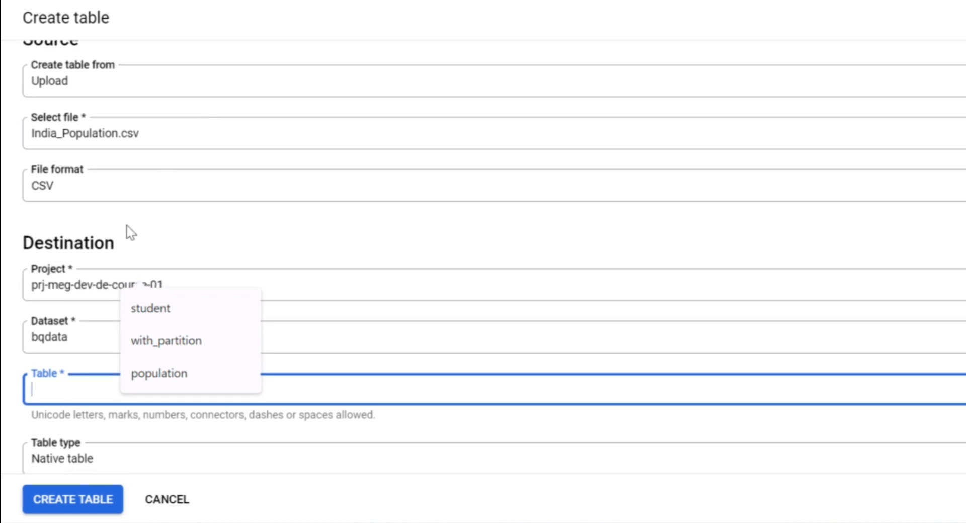
left_click(53, 388)
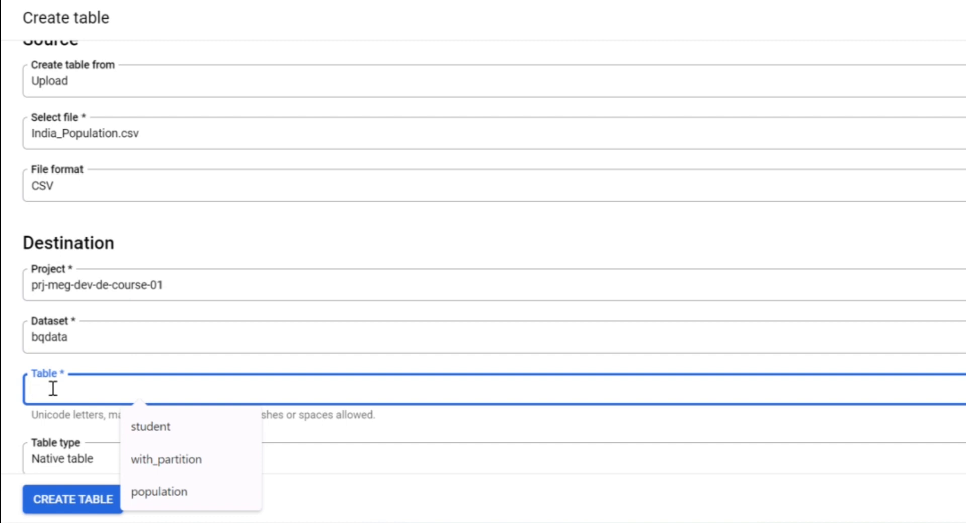
type("india")
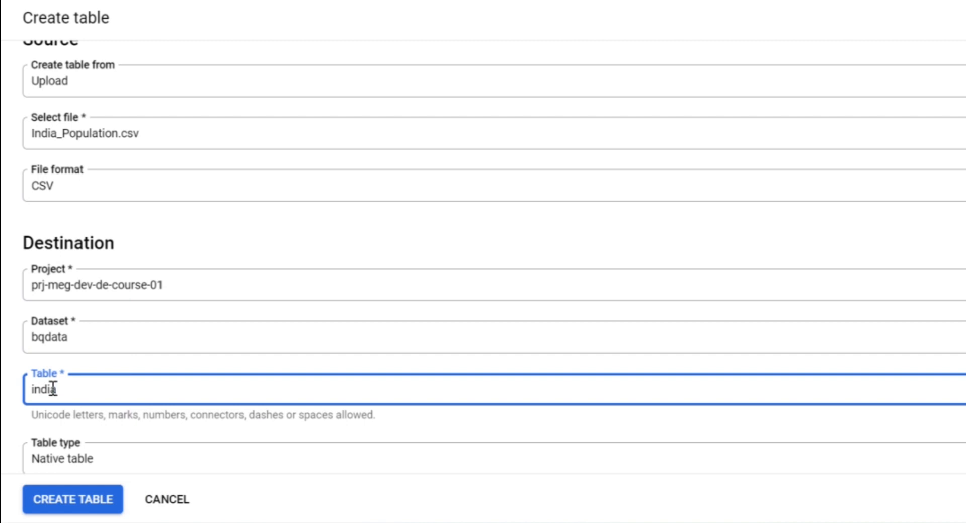
type("_population")
Turn on schema auto detection and create the table, dismissing the load job notice
scroll(141, 383, "down", 4)
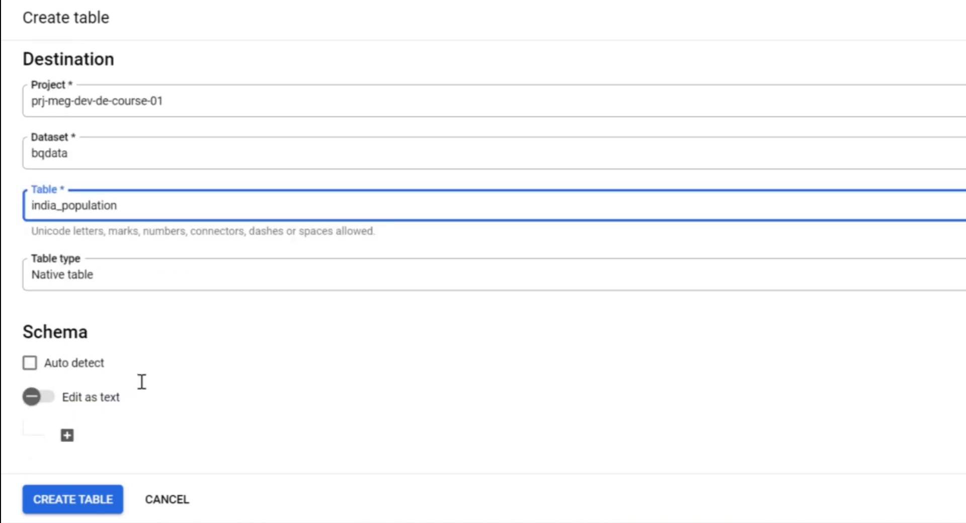
left_click(30, 366)
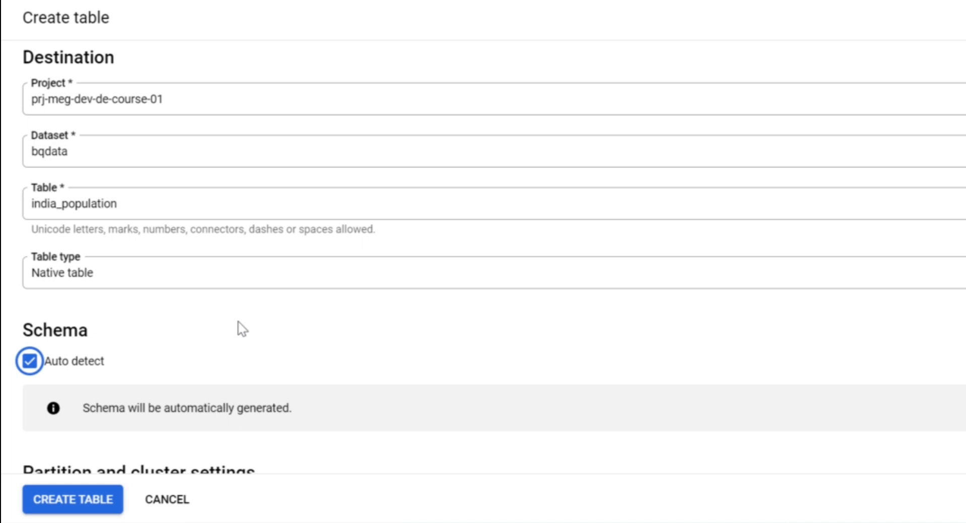
scroll(240, 328, "down", 1)
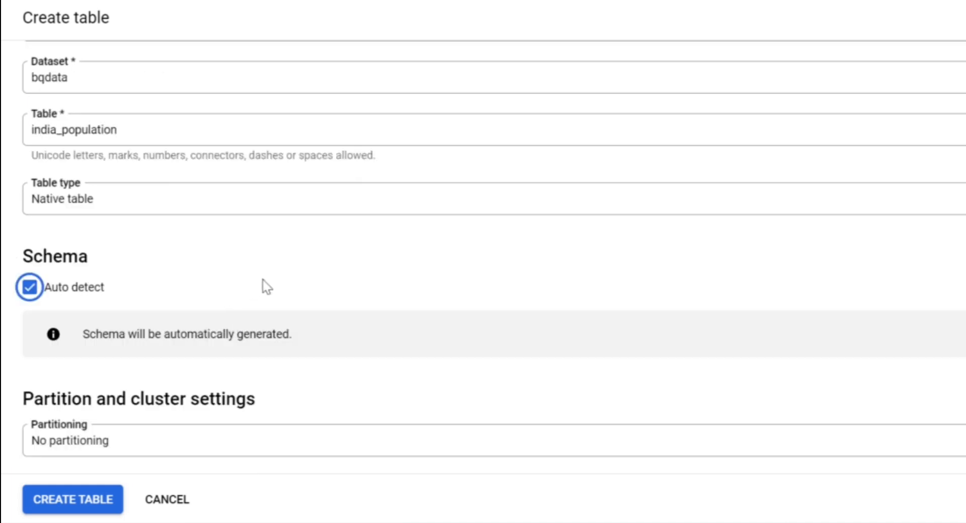
scroll(248, 267, "down", 2)
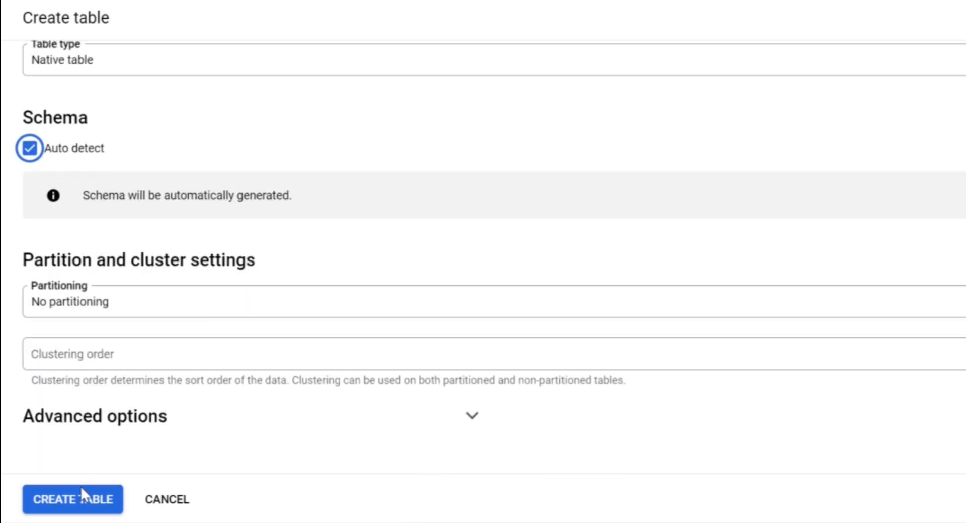
left_click(84, 505)
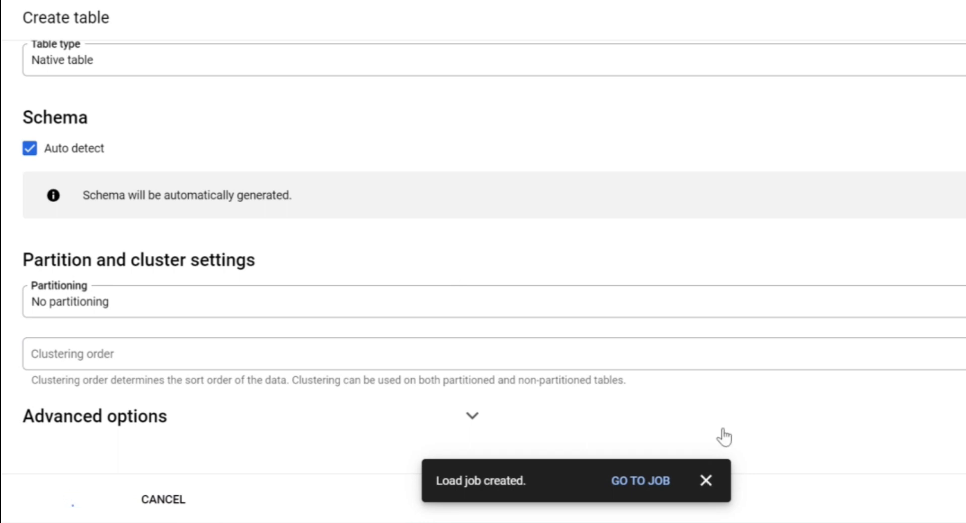
left_click(707, 482)
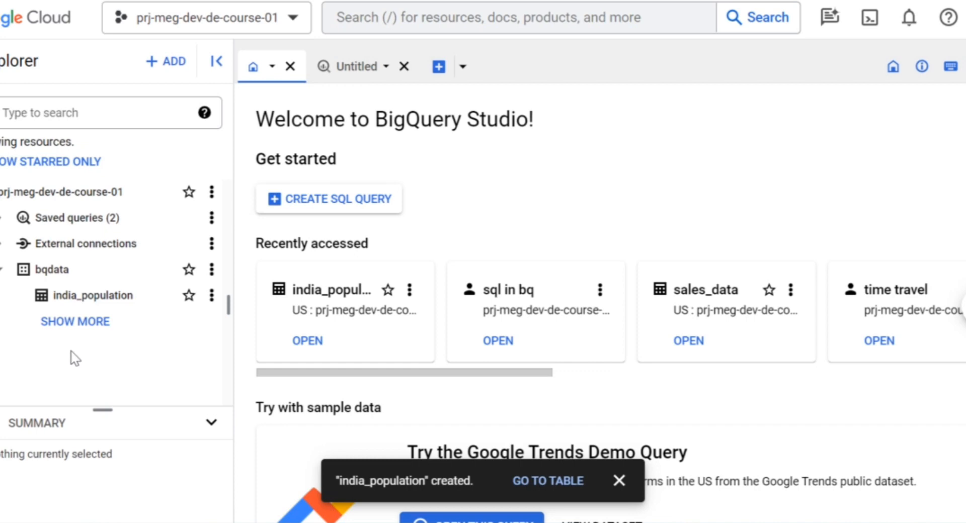
Open the india_population table in the bqdata dataset and review all of its schema fields
left_click(116, 301)
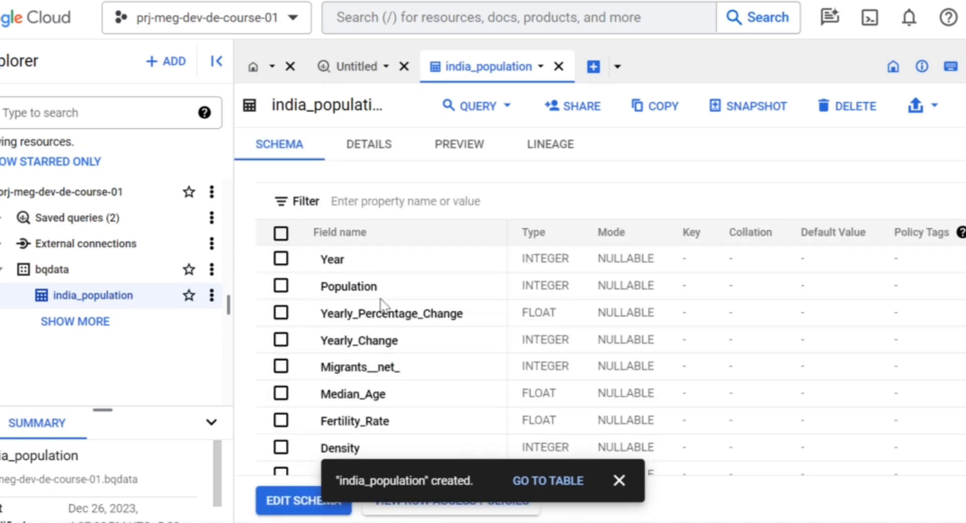
scroll(381, 304, "down", 2)
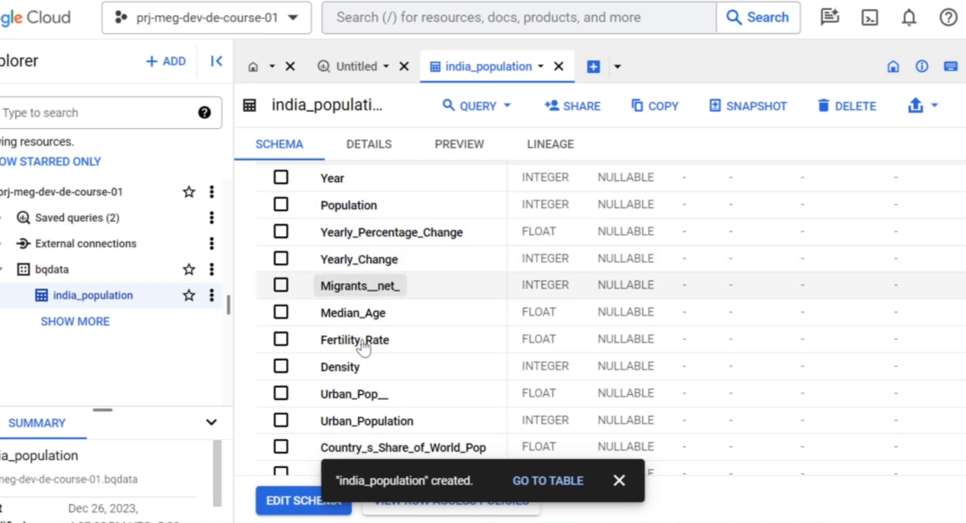
scroll(363, 346, "down", 2)
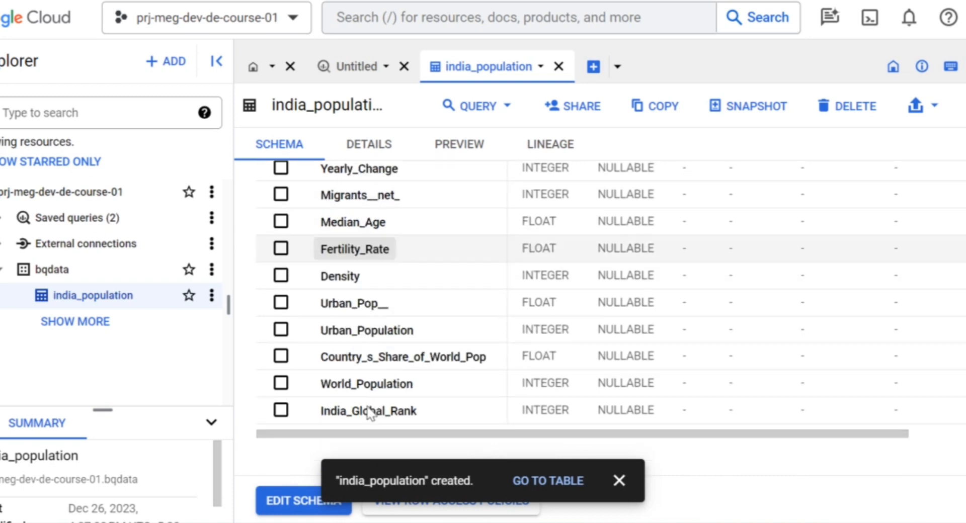
scroll(370, 411, "up", 5)
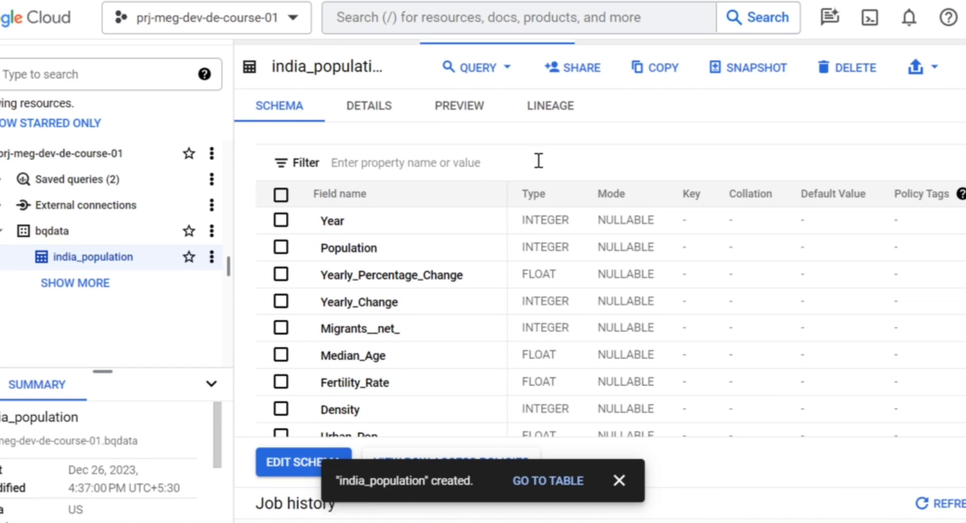
Examine the table info and storage info in the details of the india_population table
left_click(382, 110)
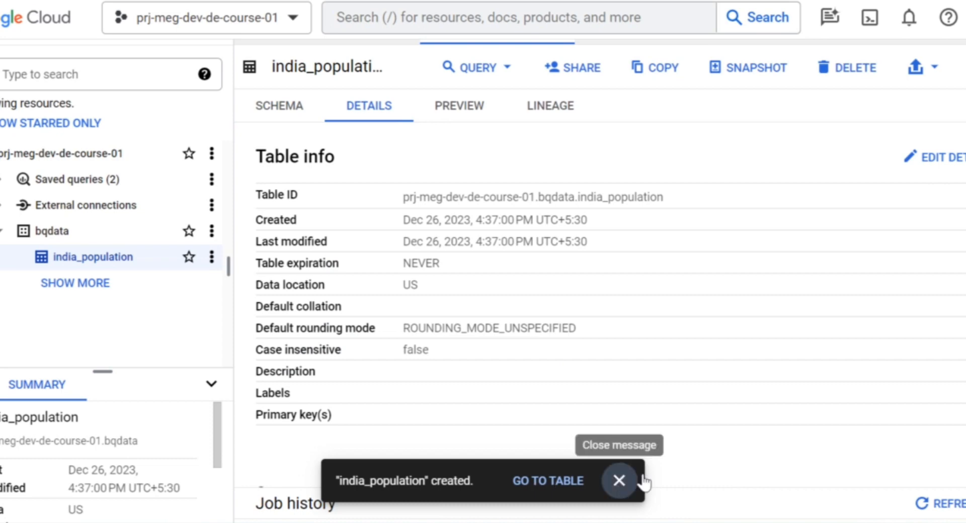
left_click(623, 484)
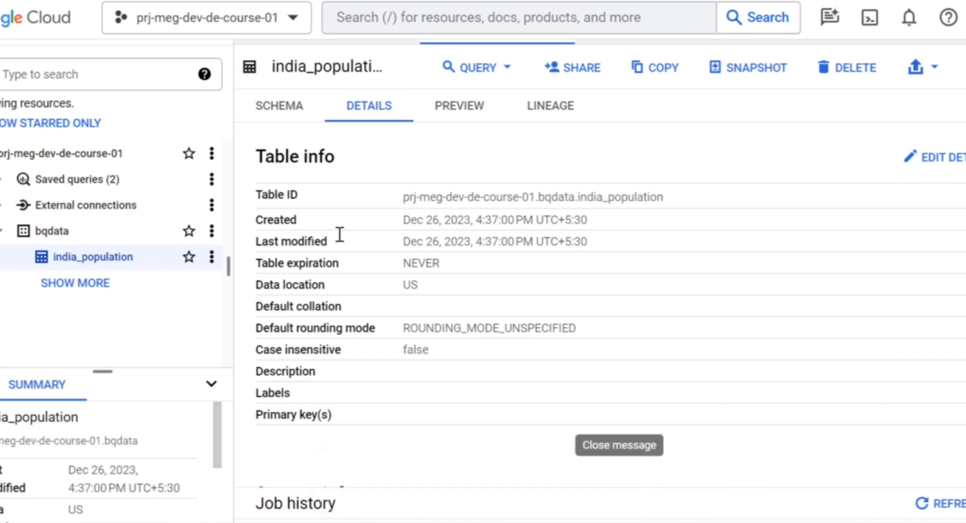
scroll(352, 376, "down", 5)
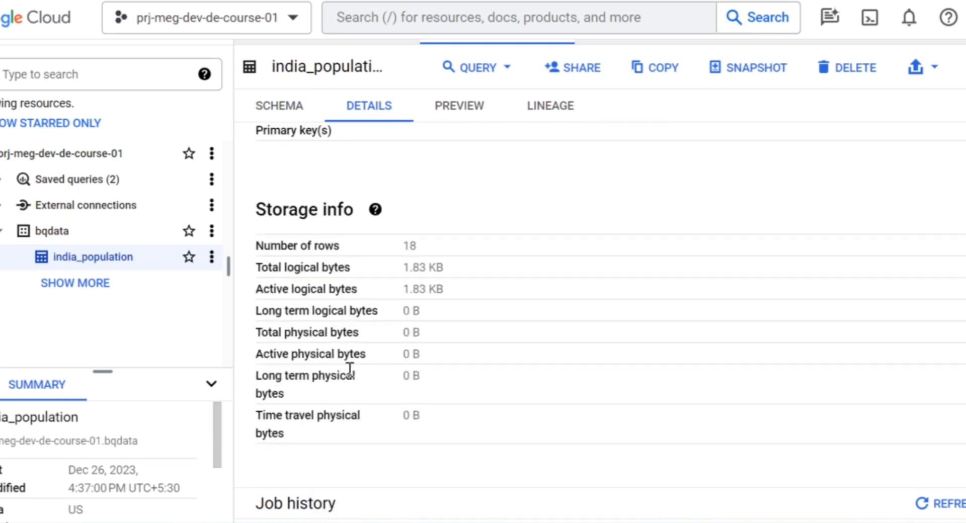
scroll(350, 322, "up", 2)
scroll(348, 308, "up", 3)
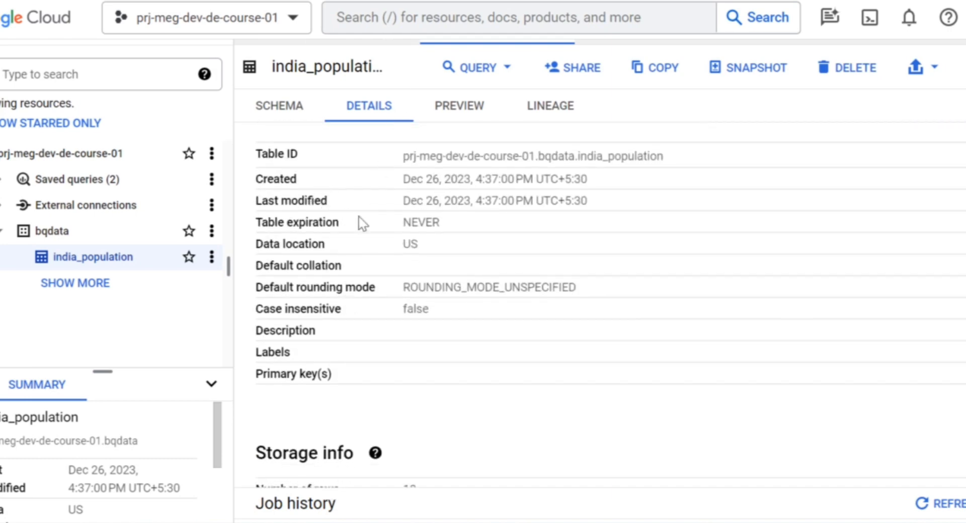
scroll(380, 264, "down", 3)
left_click(377, 267)
scroll(377, 261, "down", 1)
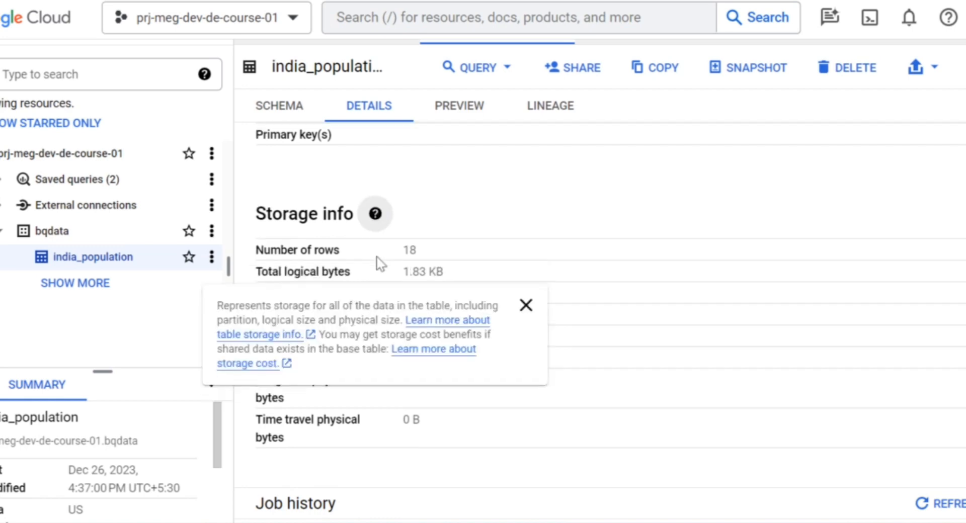
left_click(526, 257)
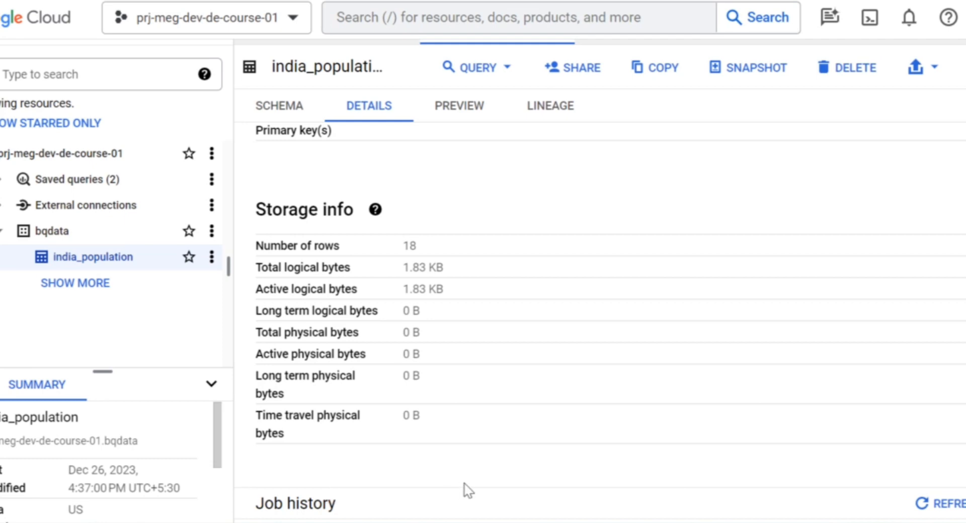
Preview the data rows of the india_population table
scroll(463, 491, "up", 3)
left_click(466, 107)
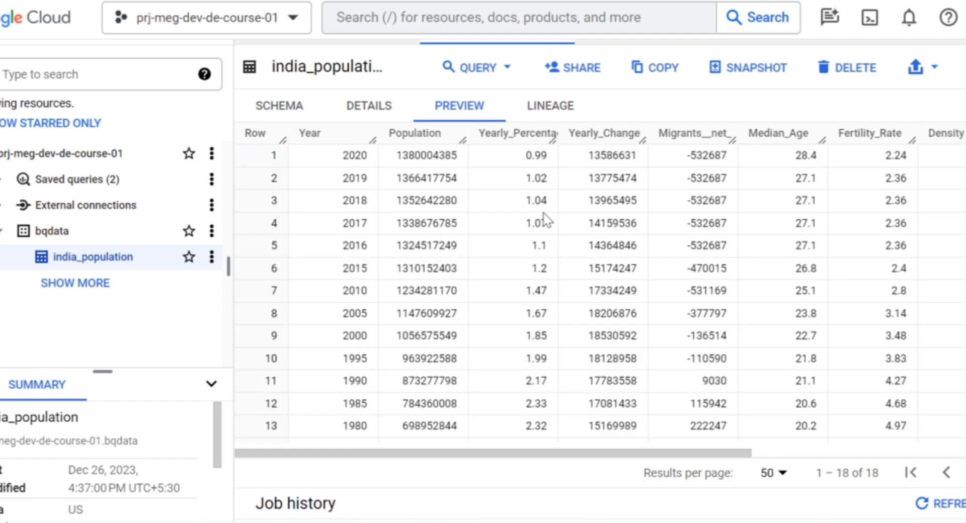
scroll(545, 220, "down", 2)
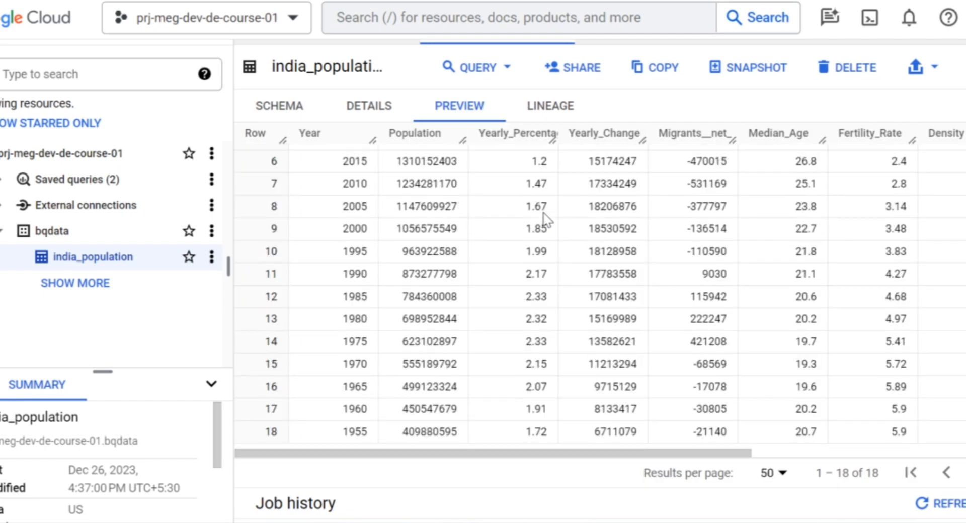
scroll(544, 214, "up", 2)
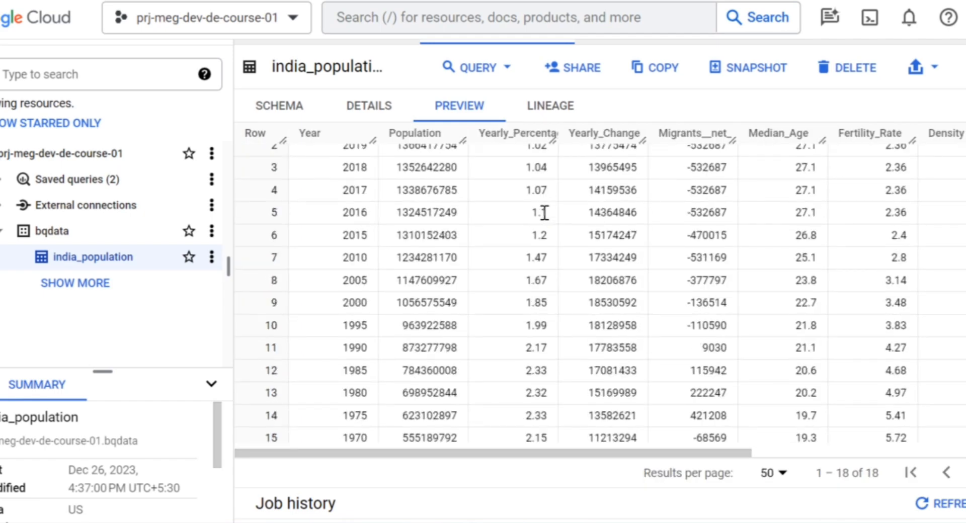
Open a query on the india_population table in a new tab and make it select all columns with *
scroll(545, 212, "up", 1)
scroll(508, 231, "up", 1)
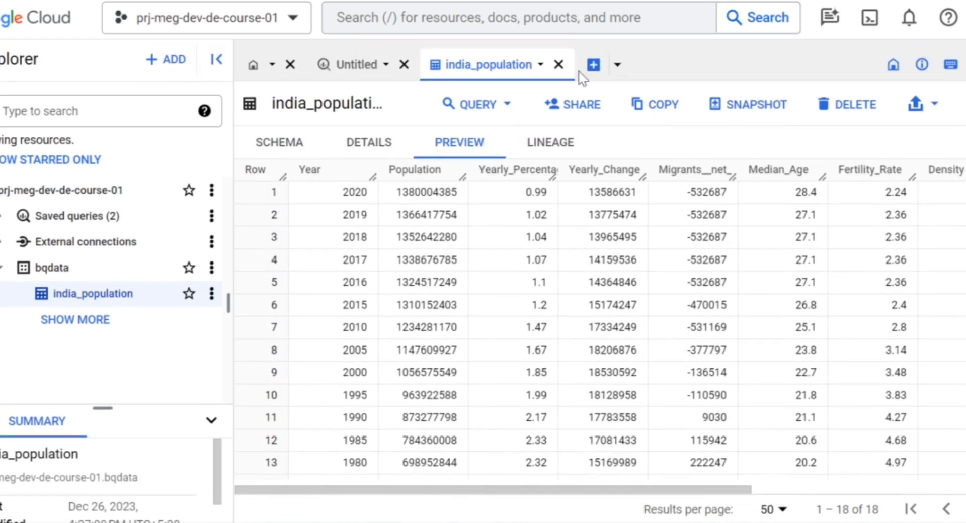
left_click(482, 118)
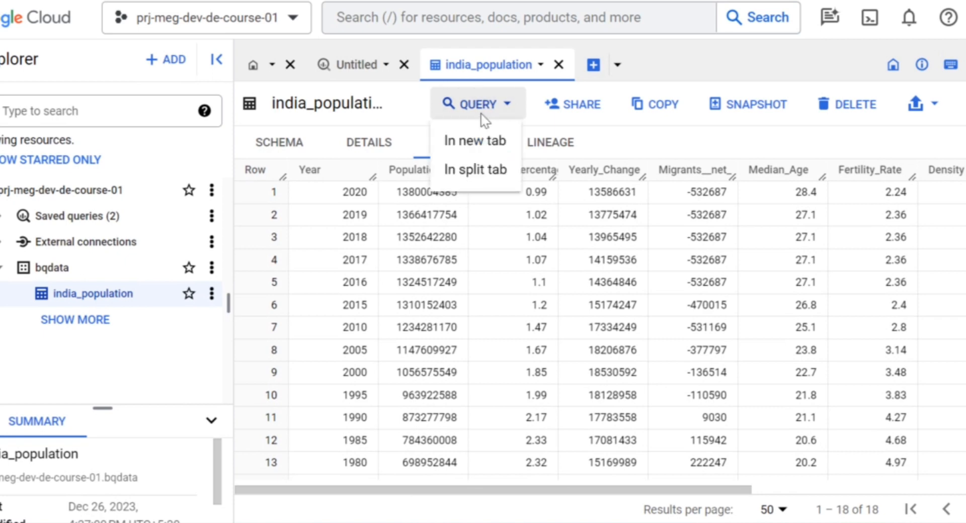
left_click(475, 143)
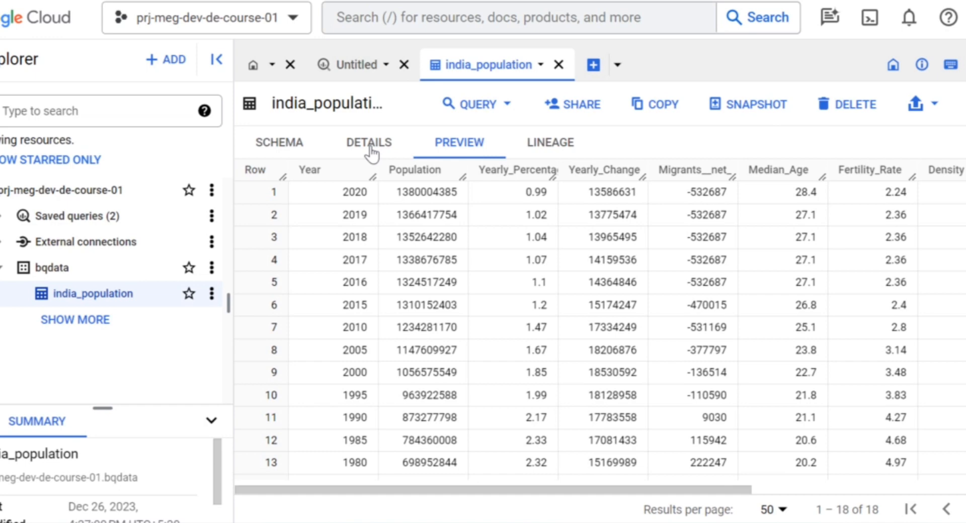
left_click(453, 107)
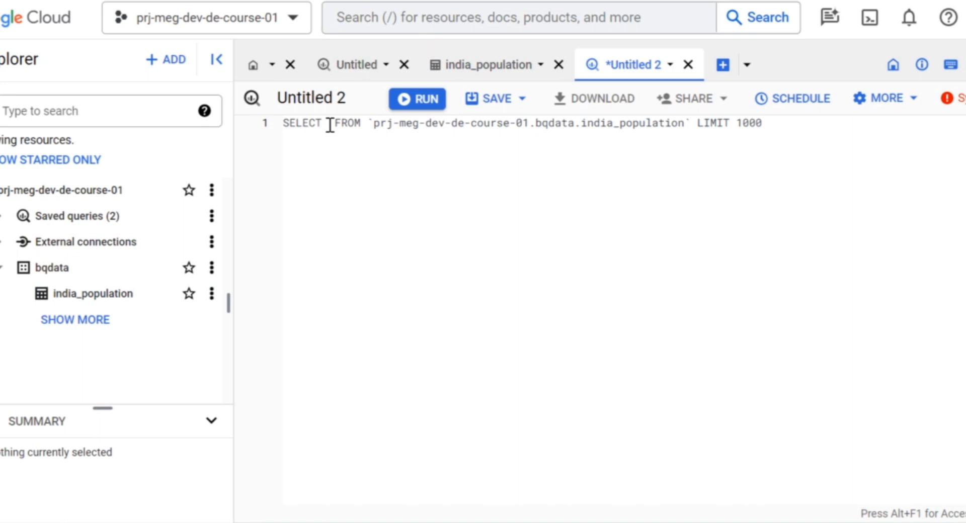
type("*")
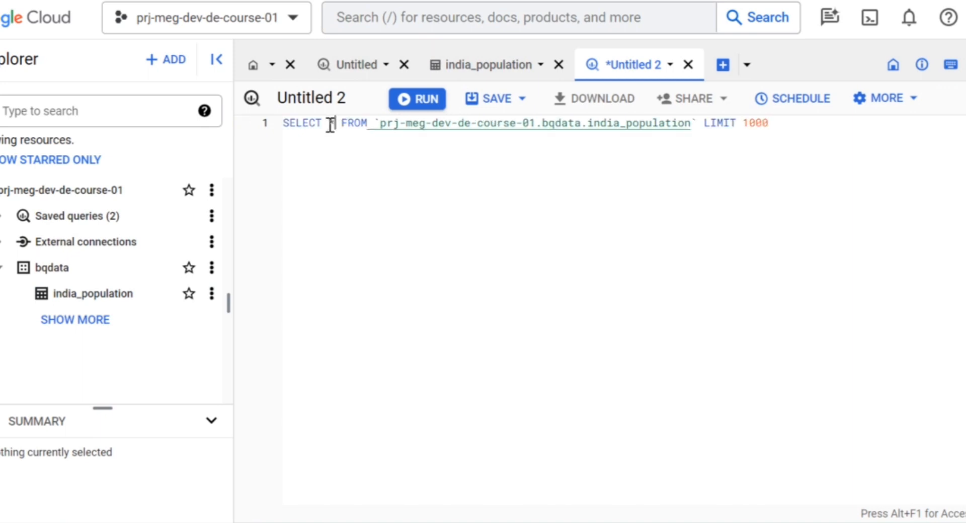
Set the LIMIT of the india_population query to 5
double_click(772, 126)
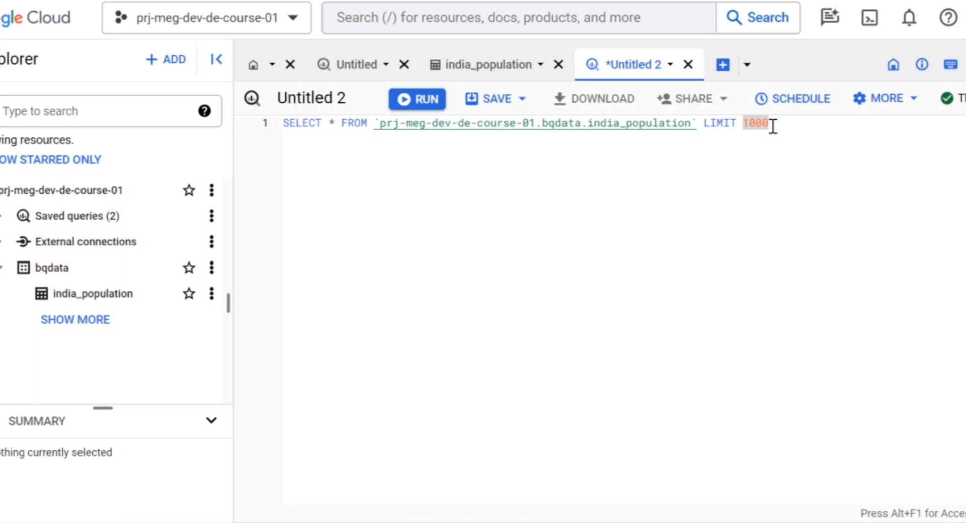
key("BackSpace")
key("BackSpace")
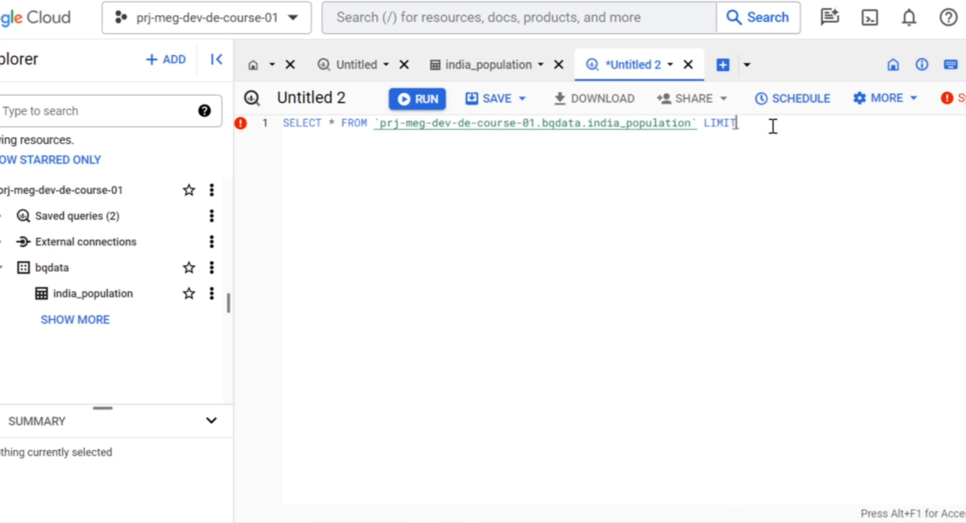
type("5")
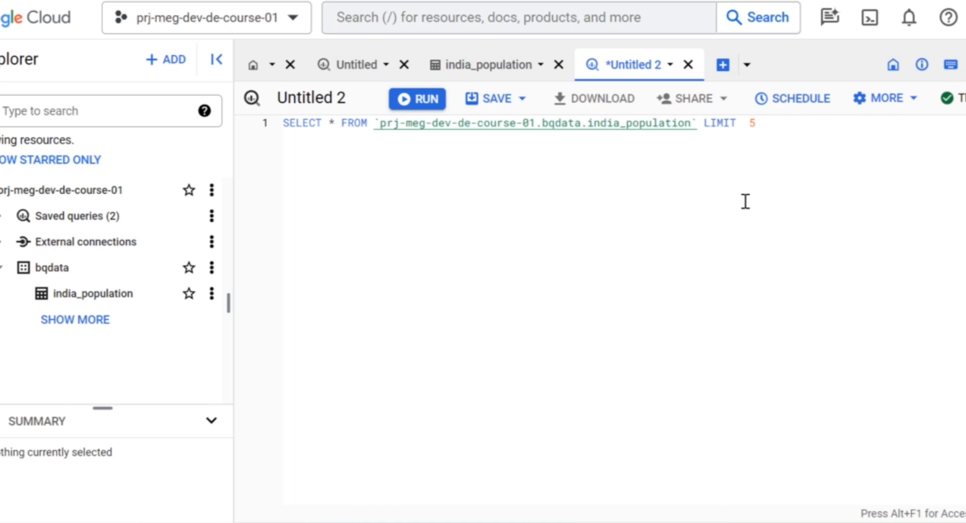
Add an "order by Year ASC" clause on the second line of the query
left_click(768, 122)
key("Return")
type("order b")
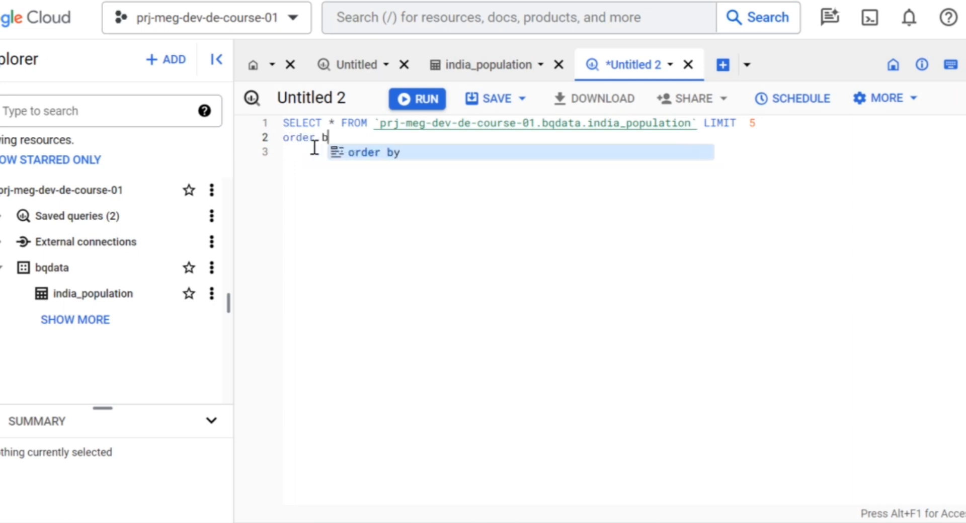
type("y")
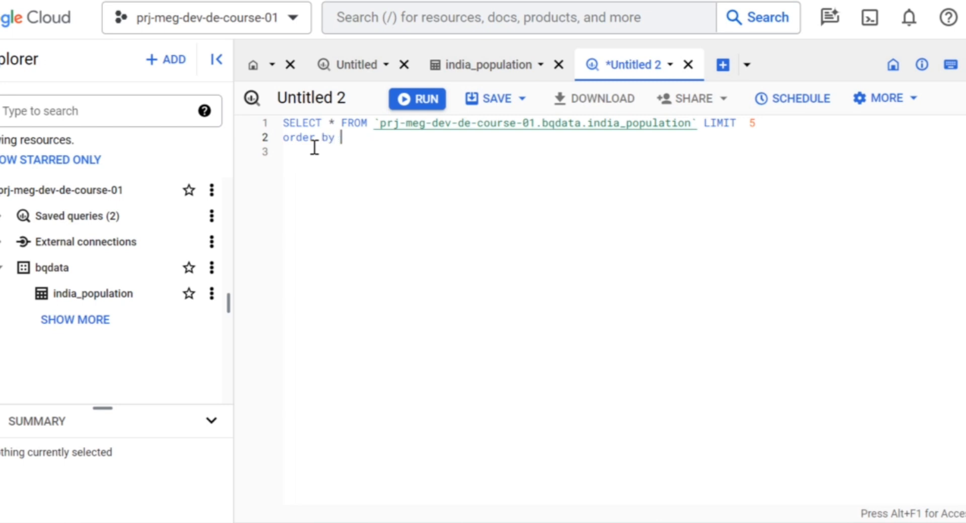
key("BackSpace")
type("year")
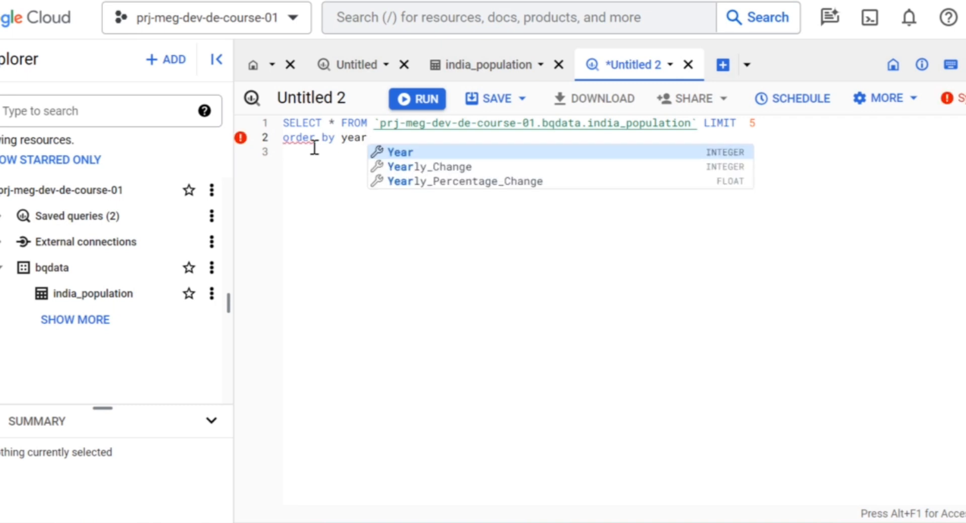
left_click(399, 152)
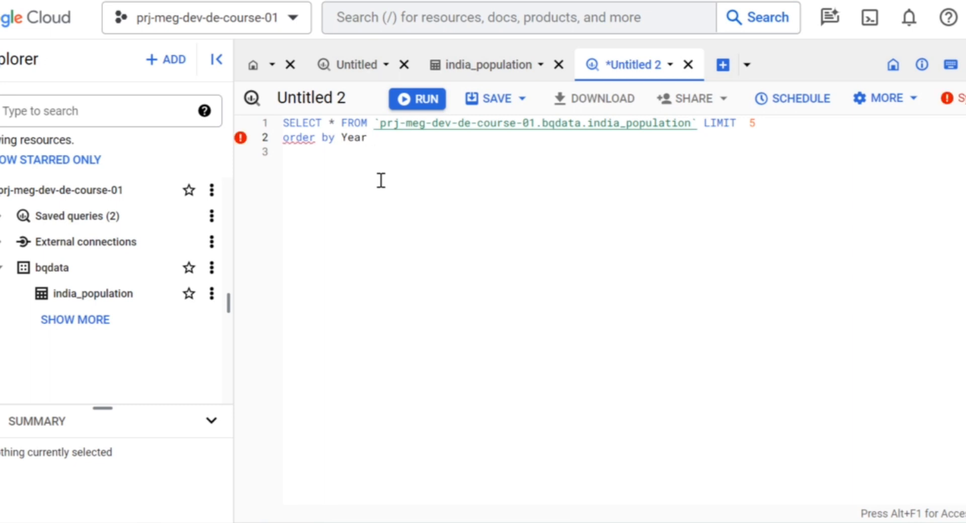
type("ASC")
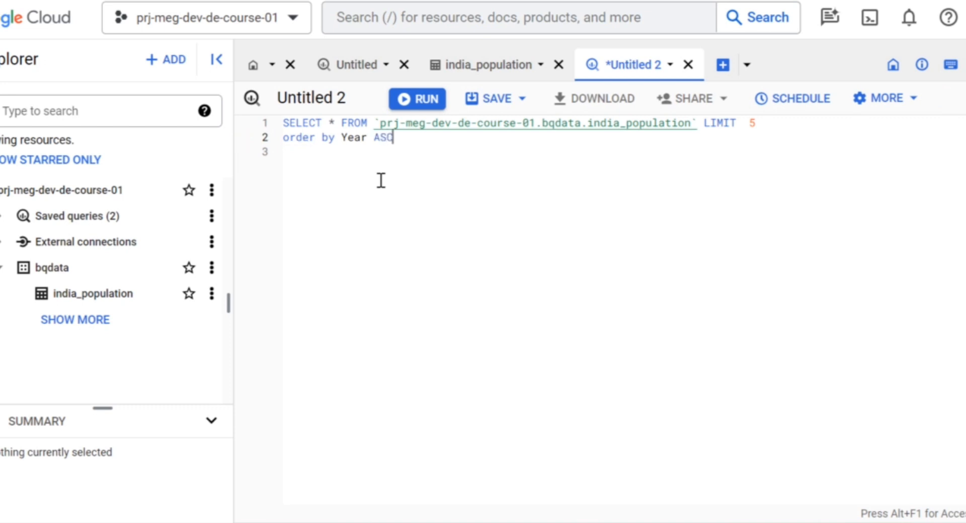
Move the LIMIT 5 clause from the end of the first line to the third line, below the order by clause
left_click_drag(757, 125, 705, 124)
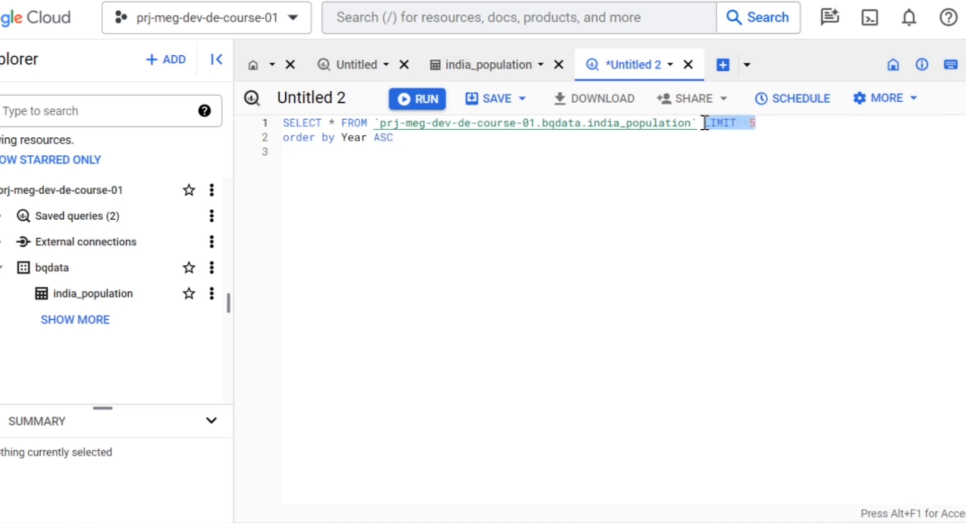
key("BackSpace")
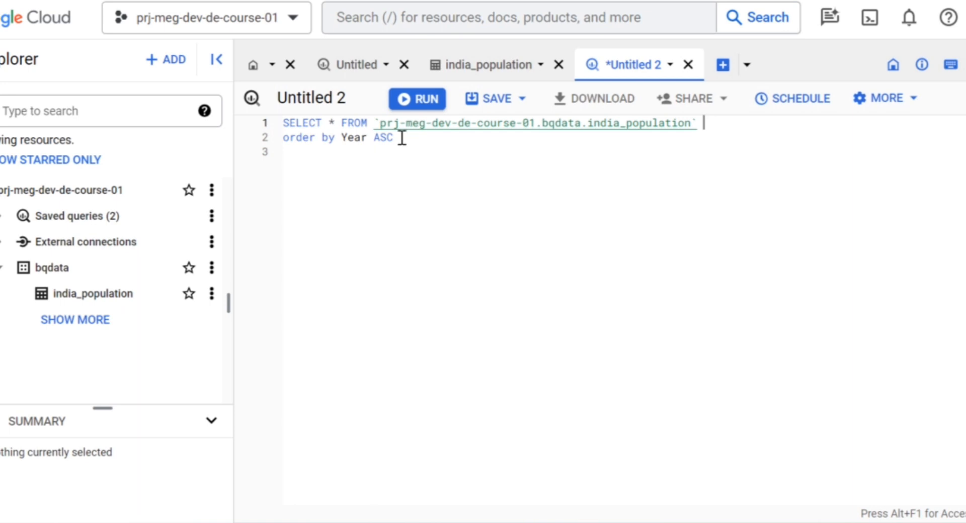
left_click(350, 166)
left_click(331, 151)
type("1")
key("BackSpace")
type("LIMI")
key("BackSpace")
type("T 5")
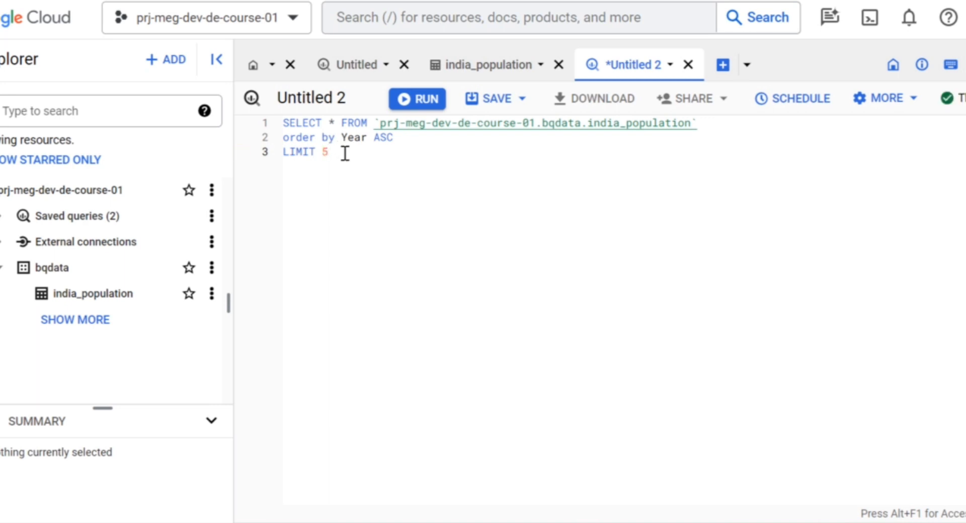
Run the india_population query and review the returned rows in the query results
left_click(411, 104)
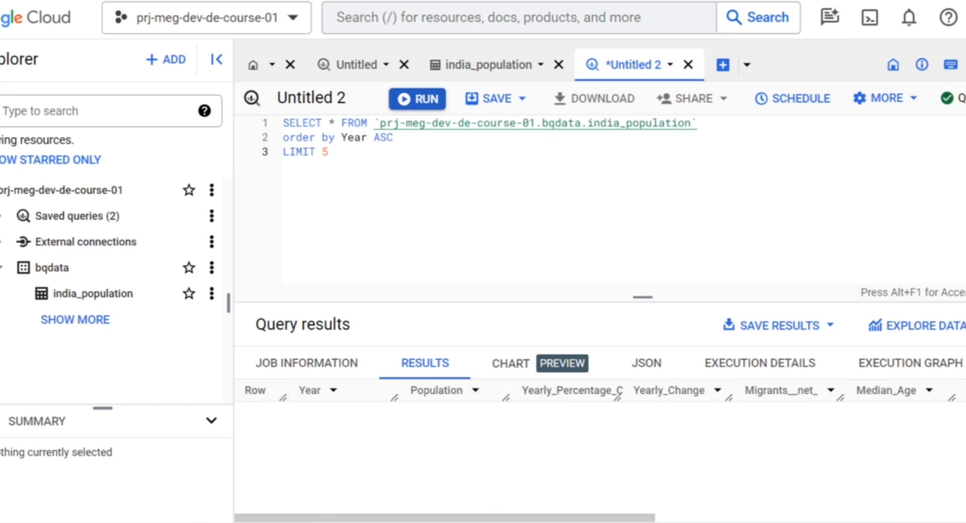
left_click(965, 64)
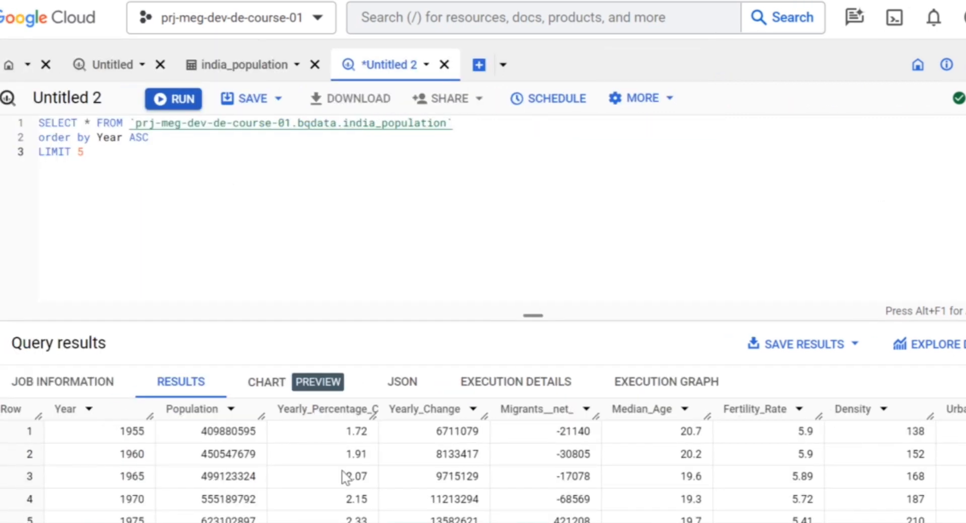
scroll(203, 495, "down", 1)
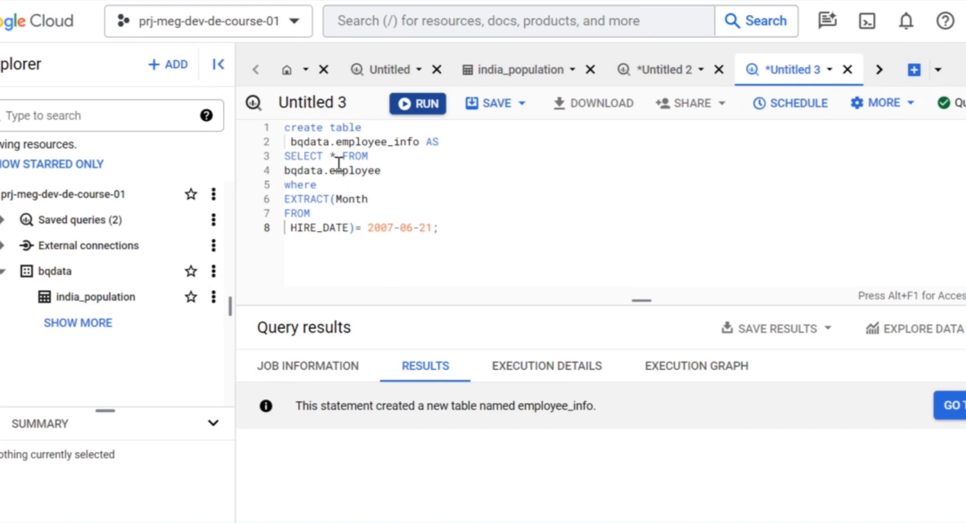
Run only the "SELECT * FROM bqdata.employee" part of the create table statement and view its results
left_click_drag(285, 156, 381, 171)
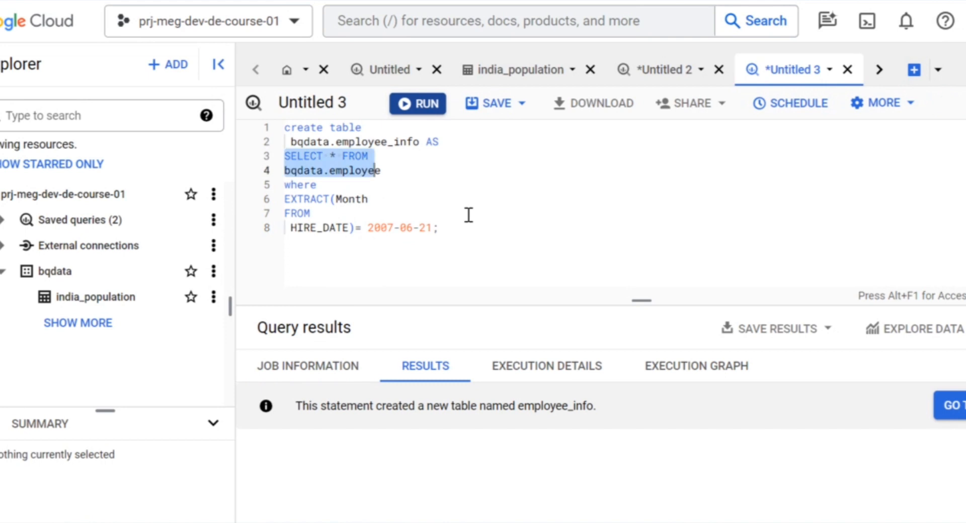
right_click(410, 184)
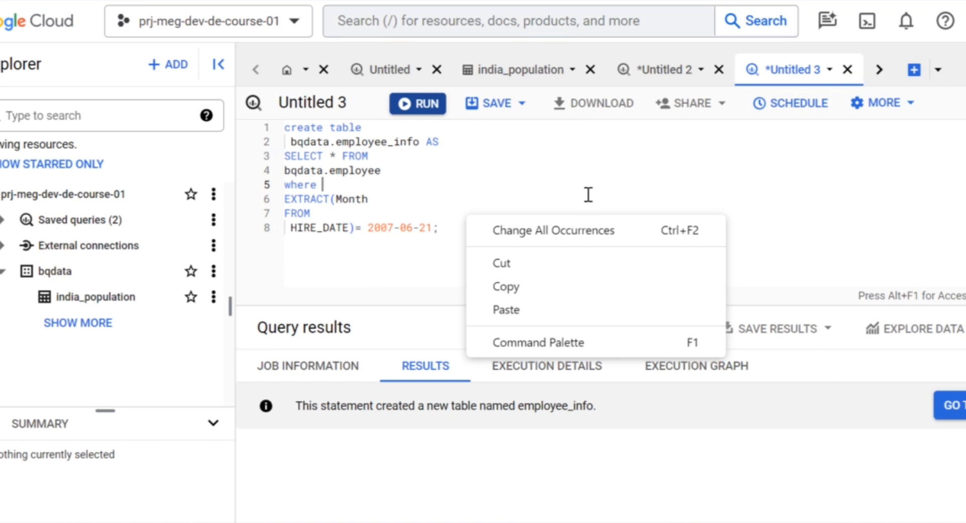
right_click(586, 173)
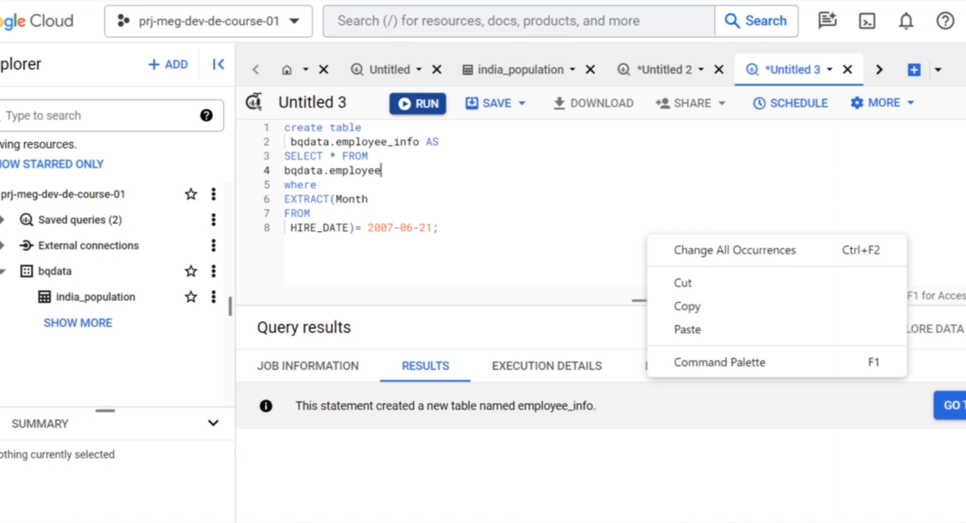
left_click(285, 156, "shift")
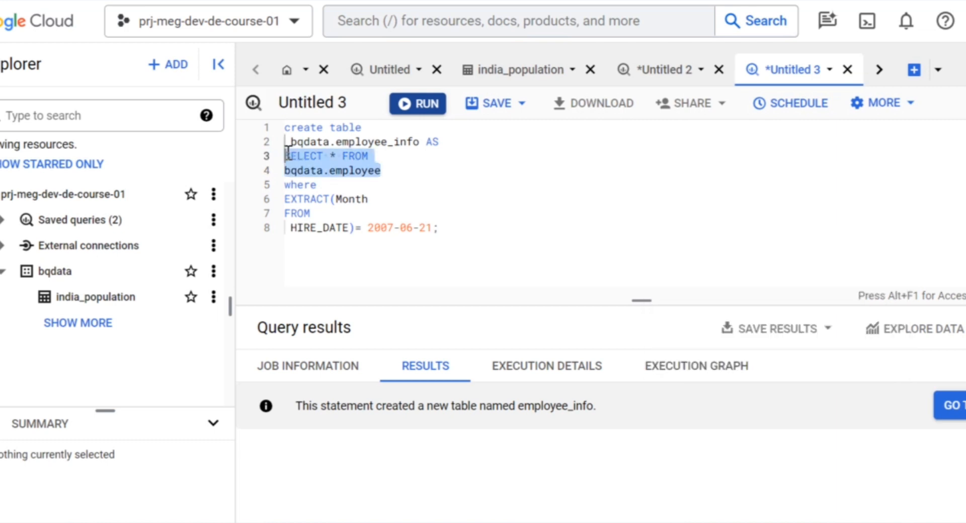
left_click(416, 107)
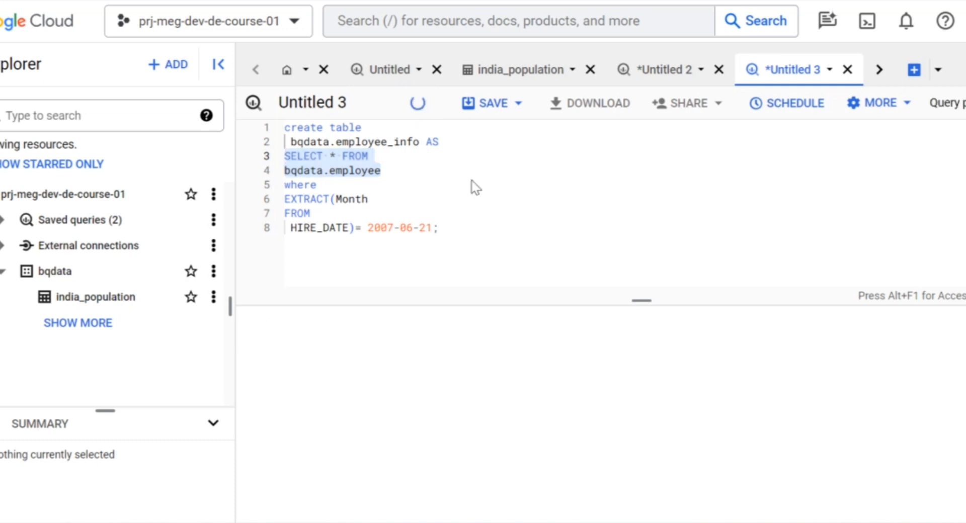
scroll(530, 382, "down", 1)
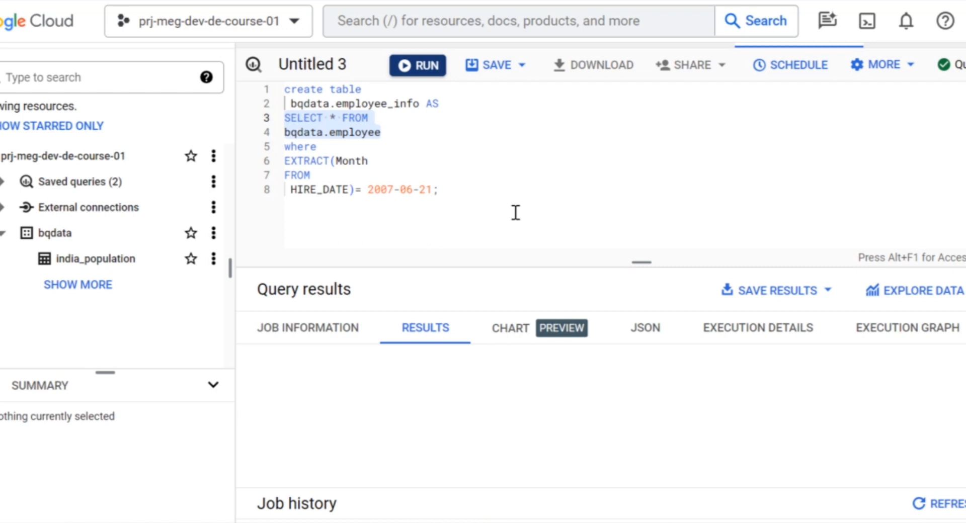
left_click(417, 70)
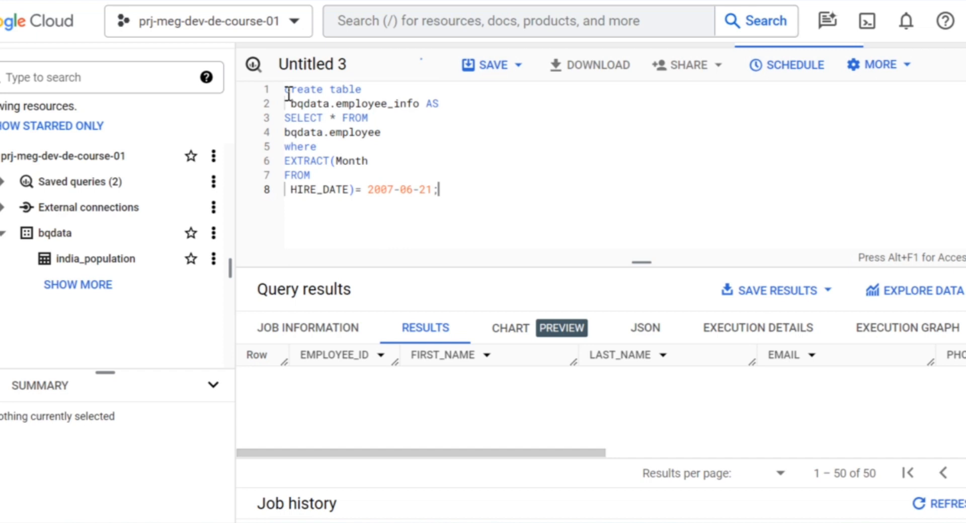
Clear the text selection and run the whole statement that creates bqdata.employee_info from bqdata.employee filtered on HIRE_DATE
left_click(288, 92)
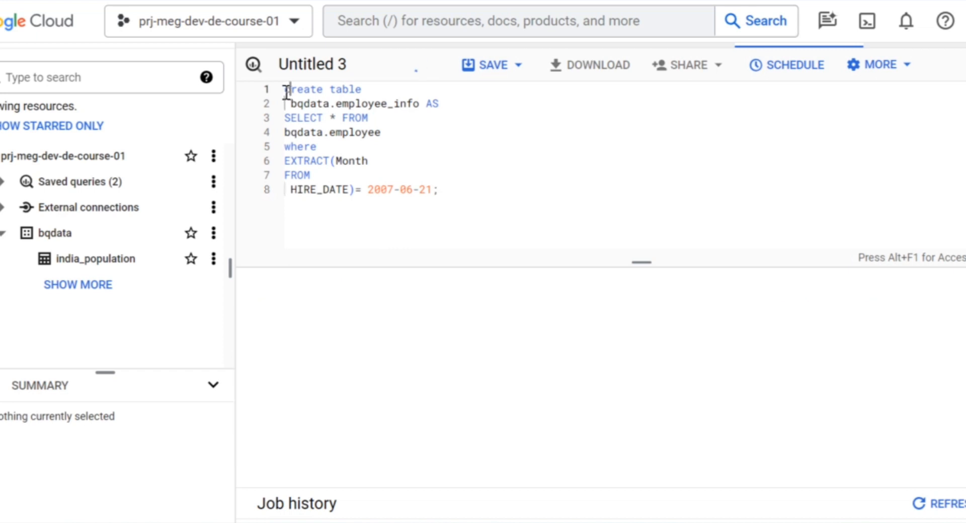
double_click(286, 91)
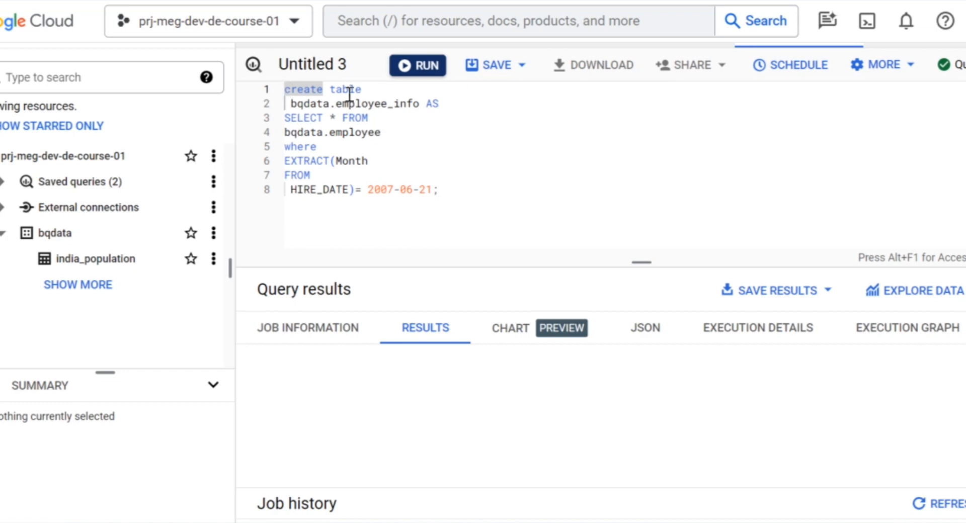
right_click(481, 206)
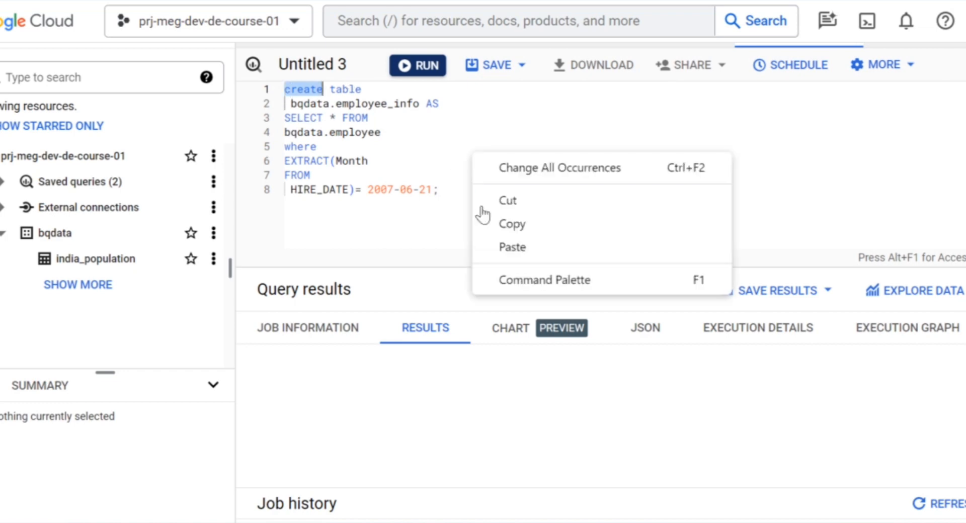
left_click(459, 144)
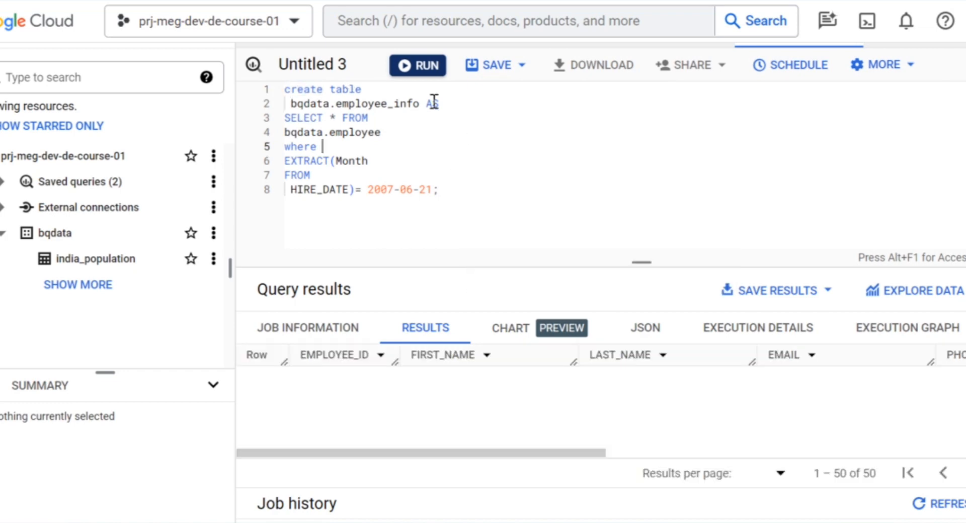
left_click(422, 69)
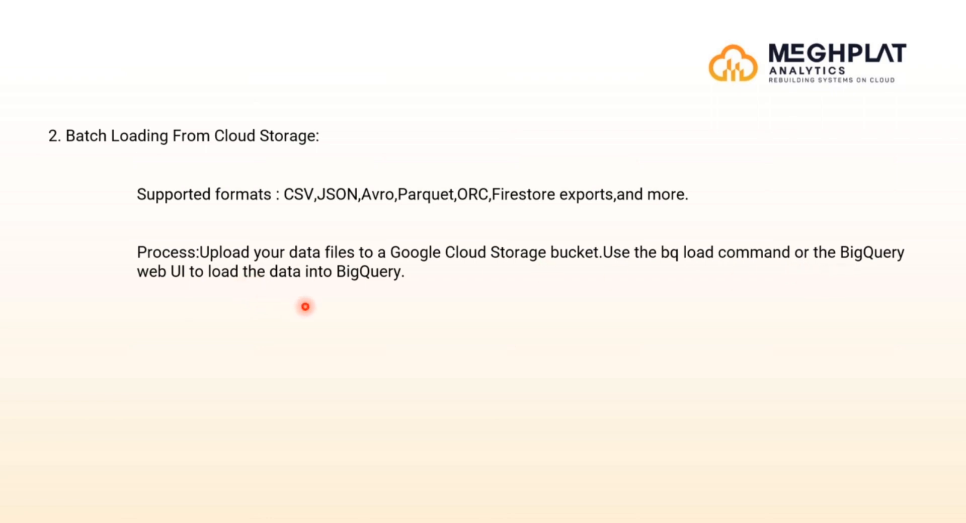
left_click(407, 315)
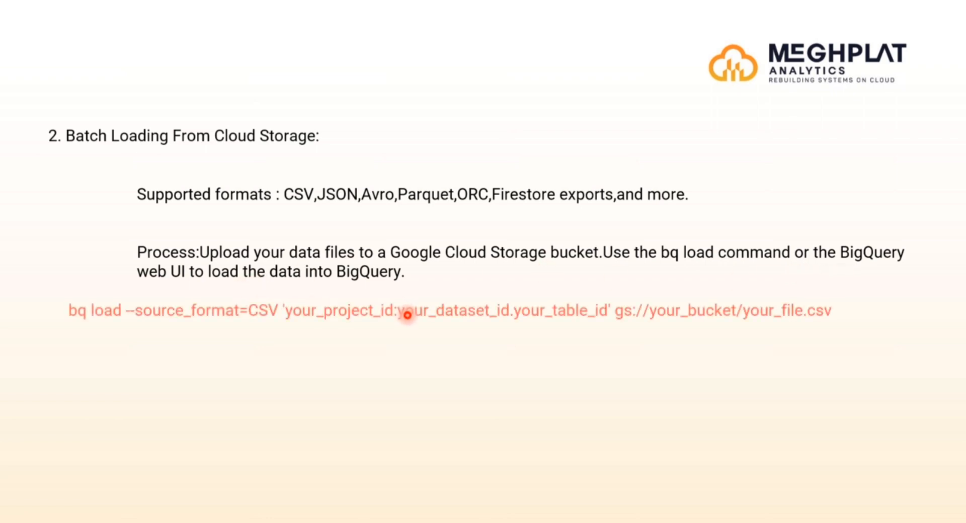